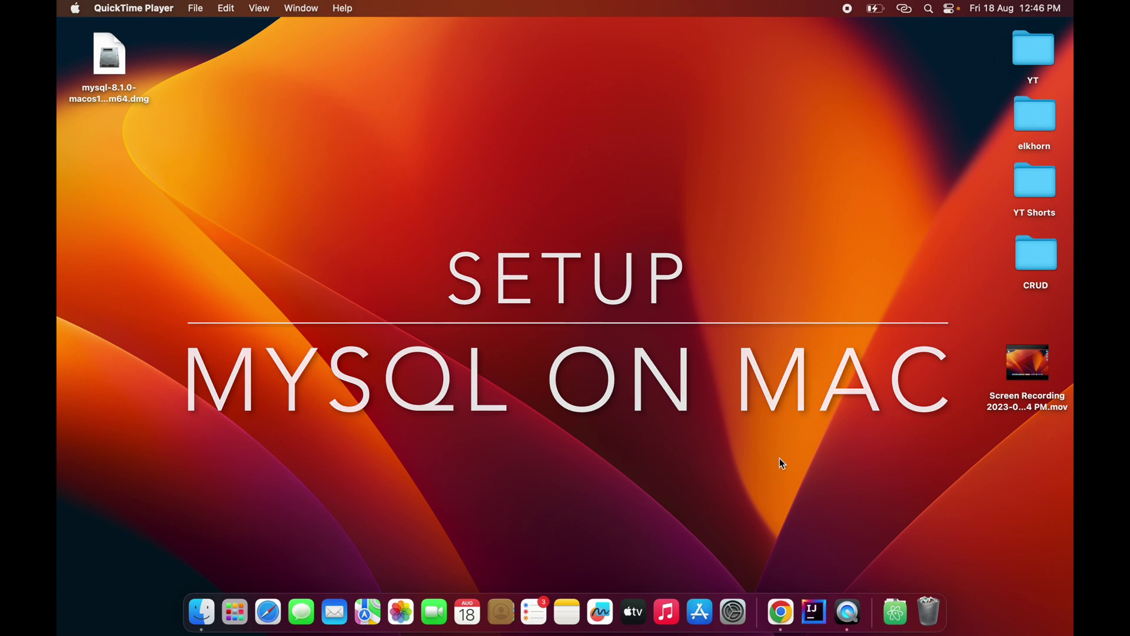
In Chrome, open the MySQL Community Server downloads page and download the macOS 13 ARM DMG Archive.
{"action": "left_click", "coordinate": [778, 610]}
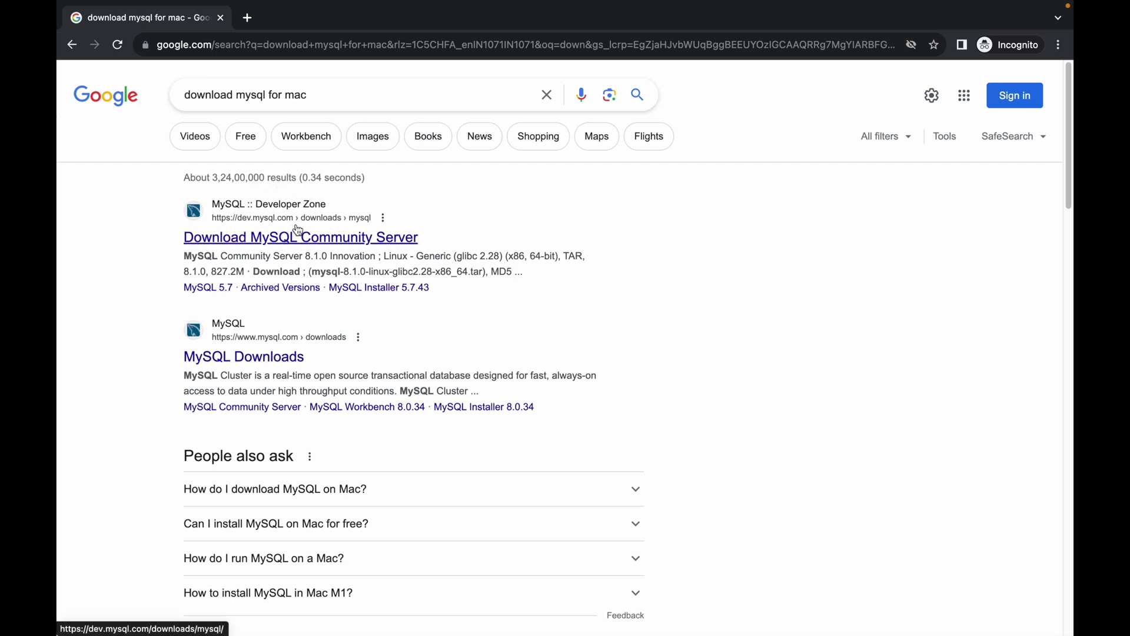
{"action": "left_click", "coordinate": [260, 240]}
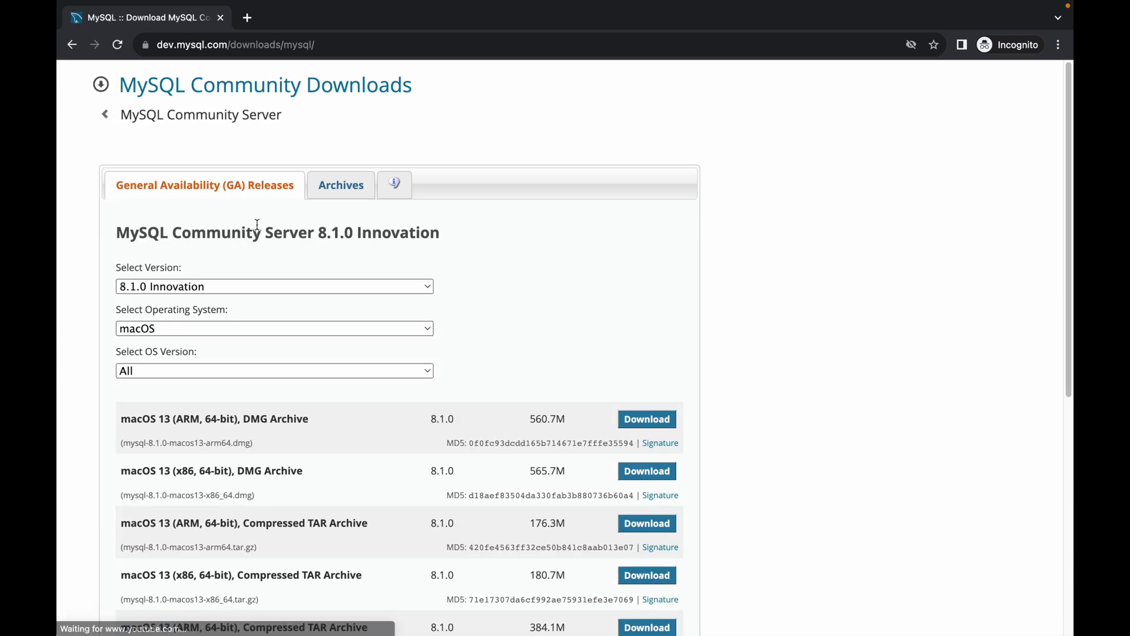
{"action": "scroll", "coordinate": [242, 255], "scroll_direction": "down", "scroll_amount": 3}
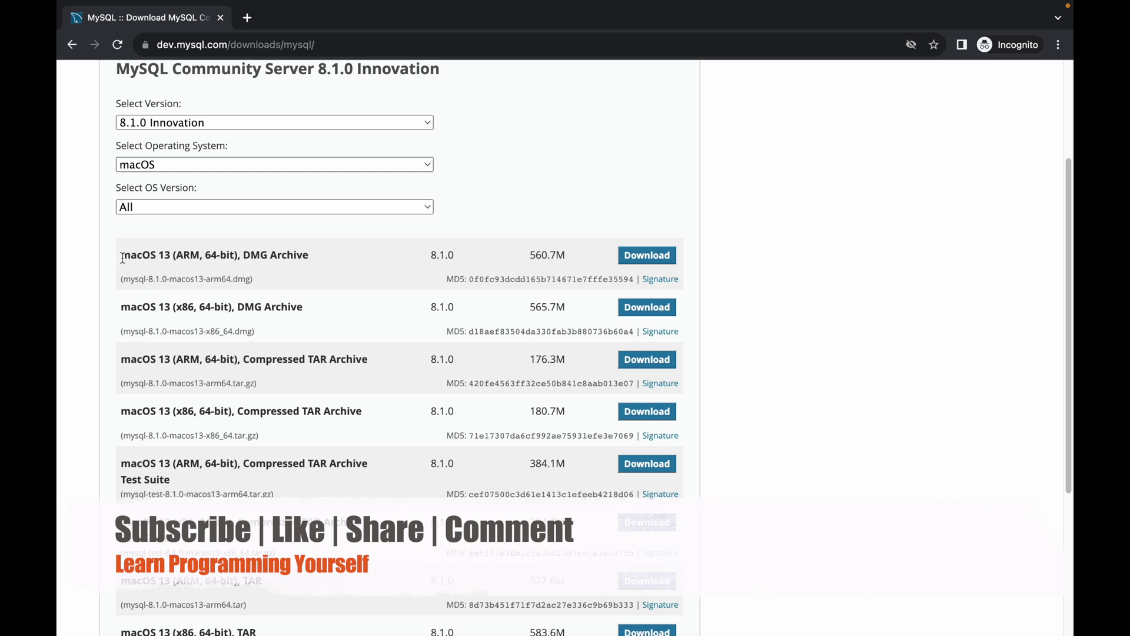
{"action": "left_click_drag", "start_coordinate": [122, 258], "coordinate": [167, 258]}
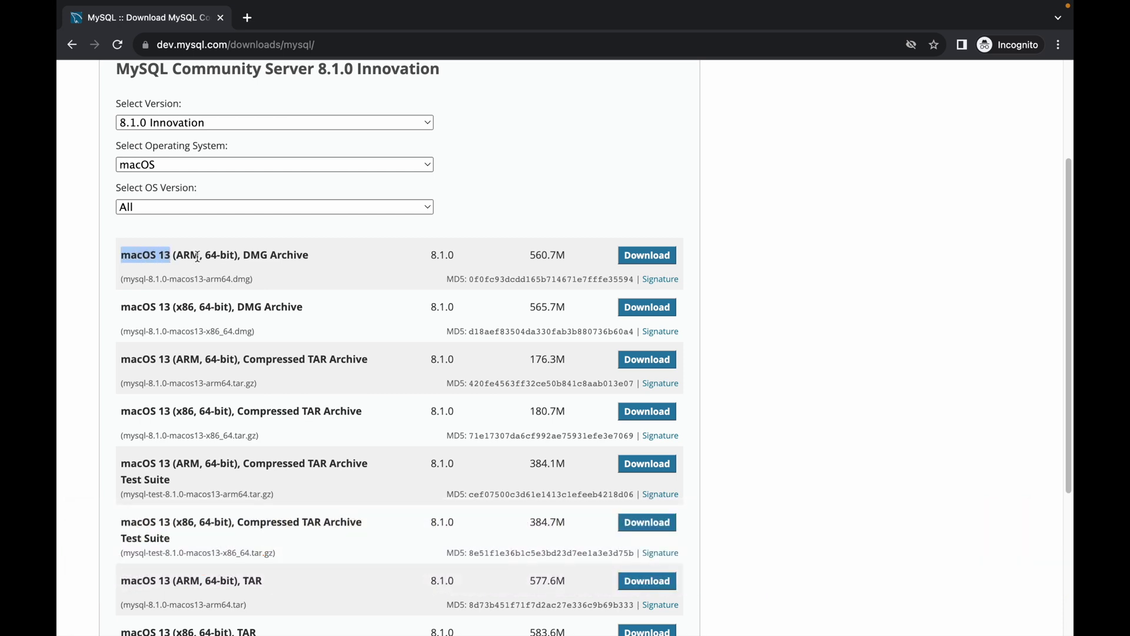
{"action": "left_click_drag", "start_coordinate": [243, 256], "coordinate": [304, 255]}
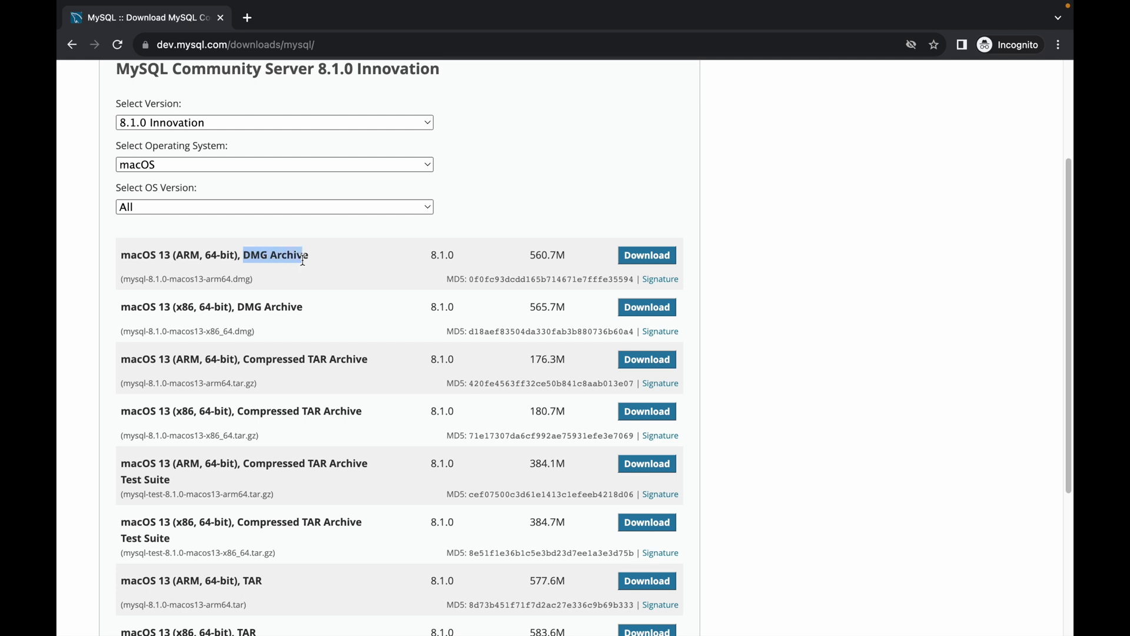
{"action": "left_click", "coordinate": [653, 260]}
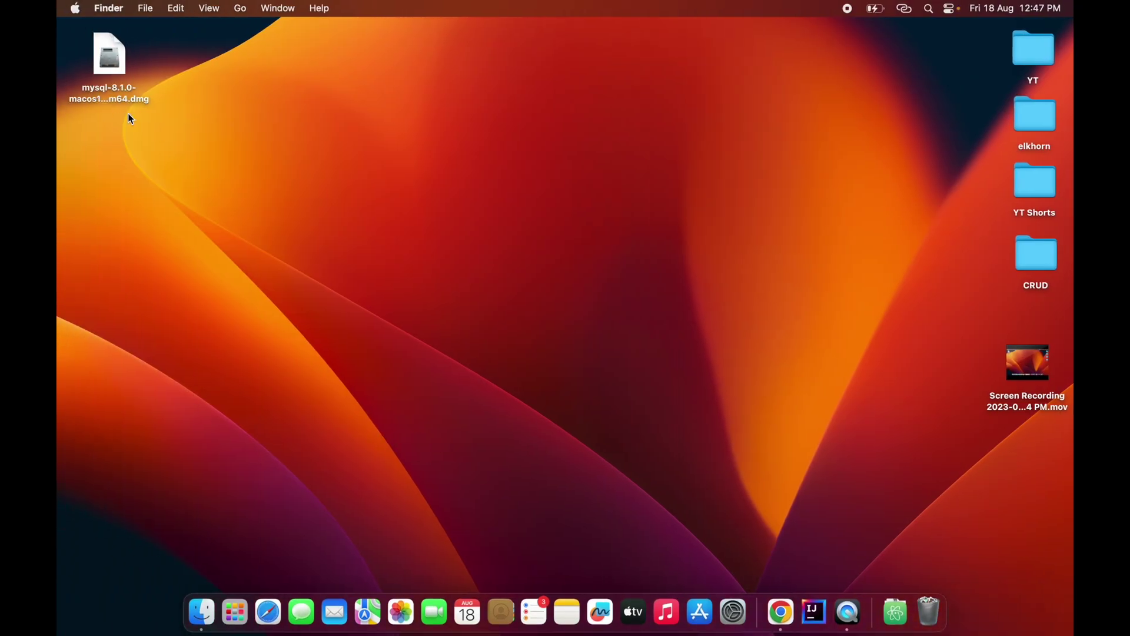
Mount the mysql .dmg from the desktop and select mysql-8.1.0-macos13-arm64.pkg in its window.
{"action": "left_click_drag", "start_coordinate": [118, 66], "coordinate": [205, 111]}
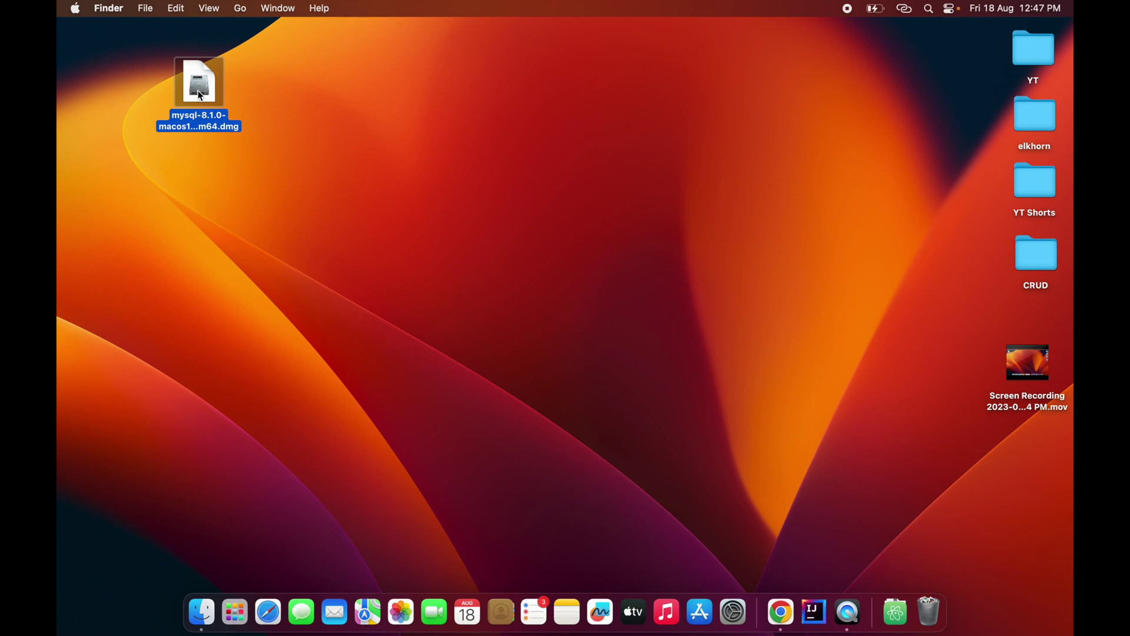
{"action": "double_click", "coordinate": [200, 88]}
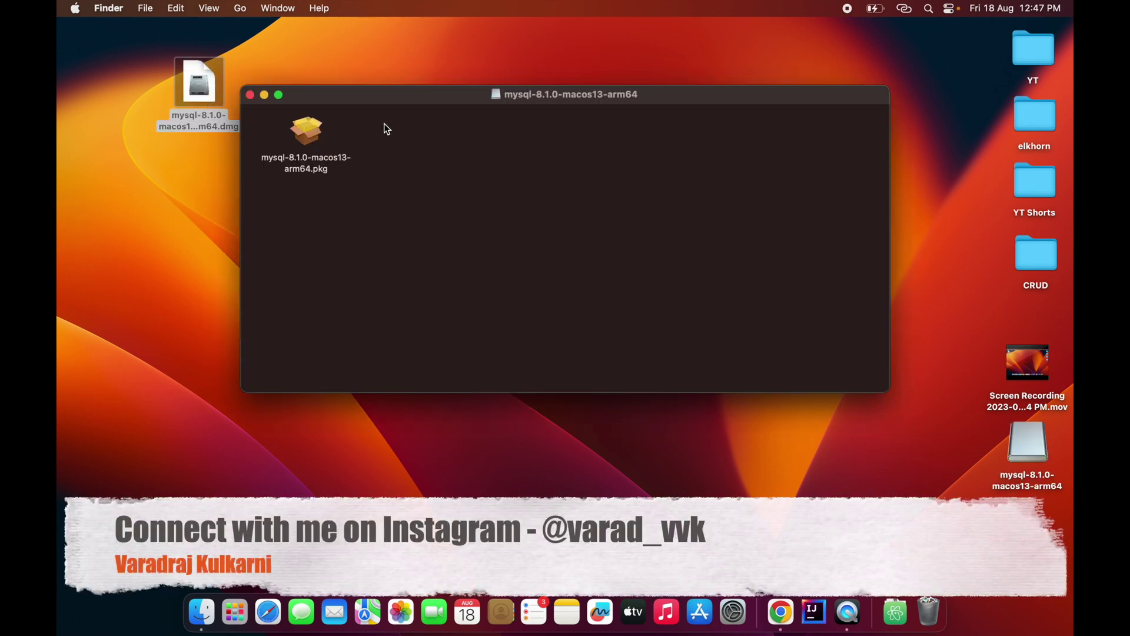
{"action": "left_click", "coordinate": [313, 147]}
{"action": "left_click_drag", "start_coordinate": [340, 101], "coordinate": [231, 72]}
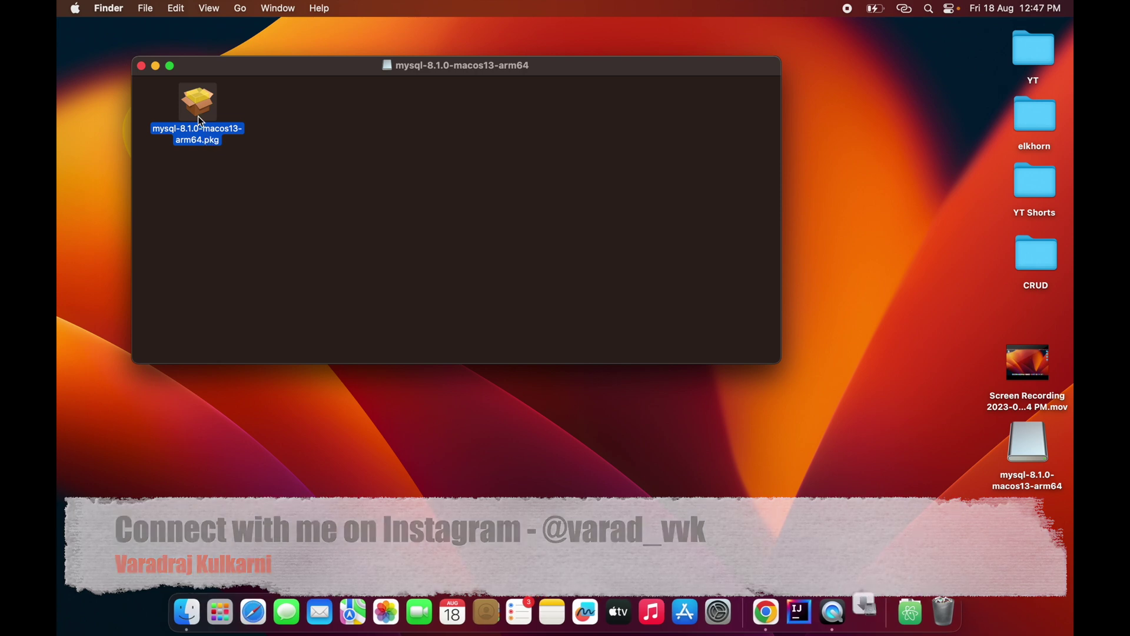
Launch the MySQL installer package, allow its check, and accept the software licence.
{"action": "double_click", "coordinate": [198, 115]}
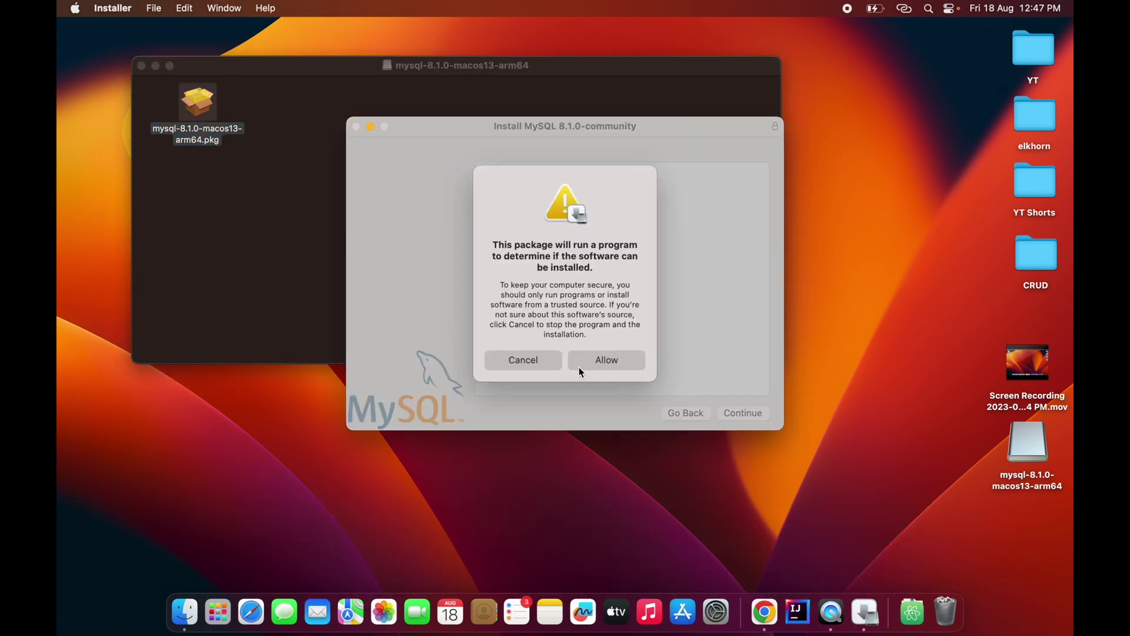
{"action": "left_click", "coordinate": [595, 360]}
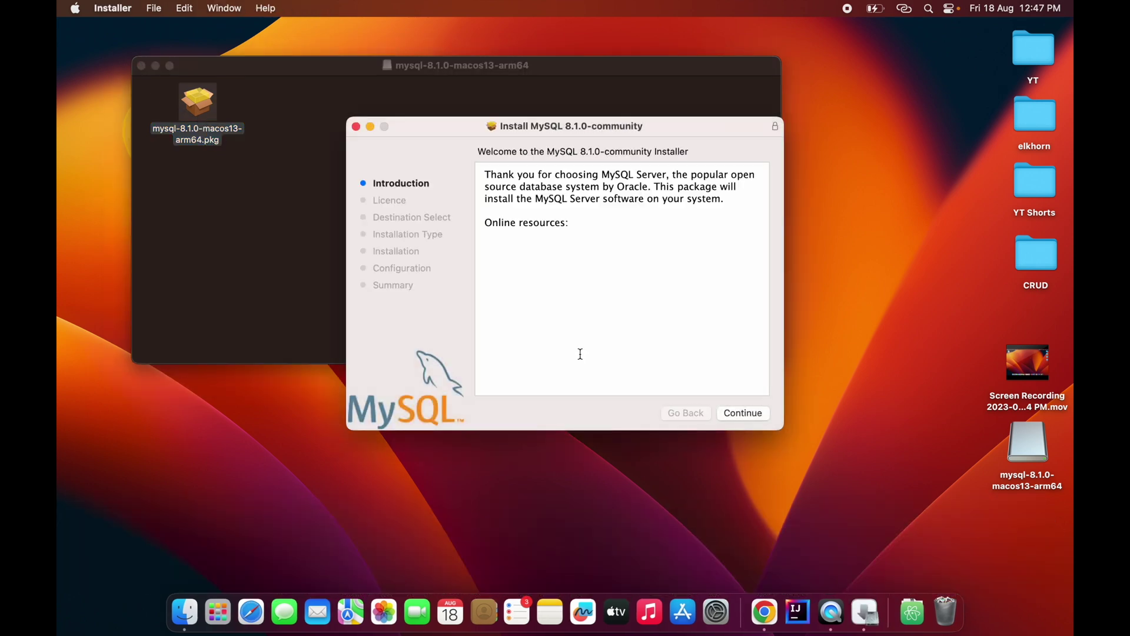
{"action": "left_click", "coordinate": [743, 413]}
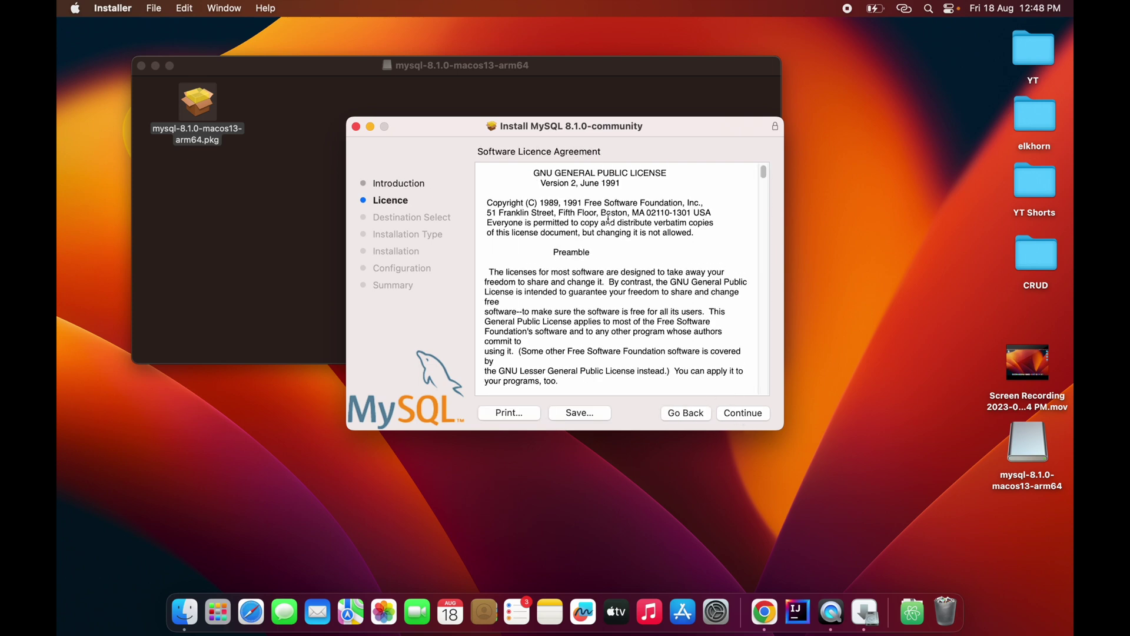
{"action": "scroll", "coordinate": [609, 219], "scroll_direction": "down", "scroll_amount": 5}
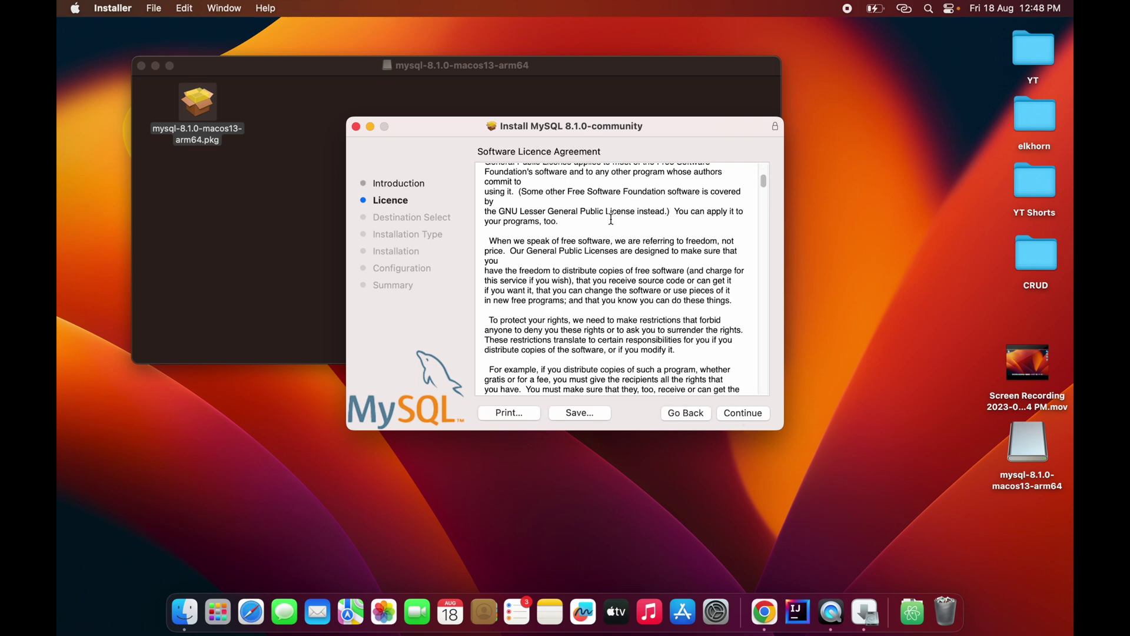
{"action": "left_click", "coordinate": [745, 415]}
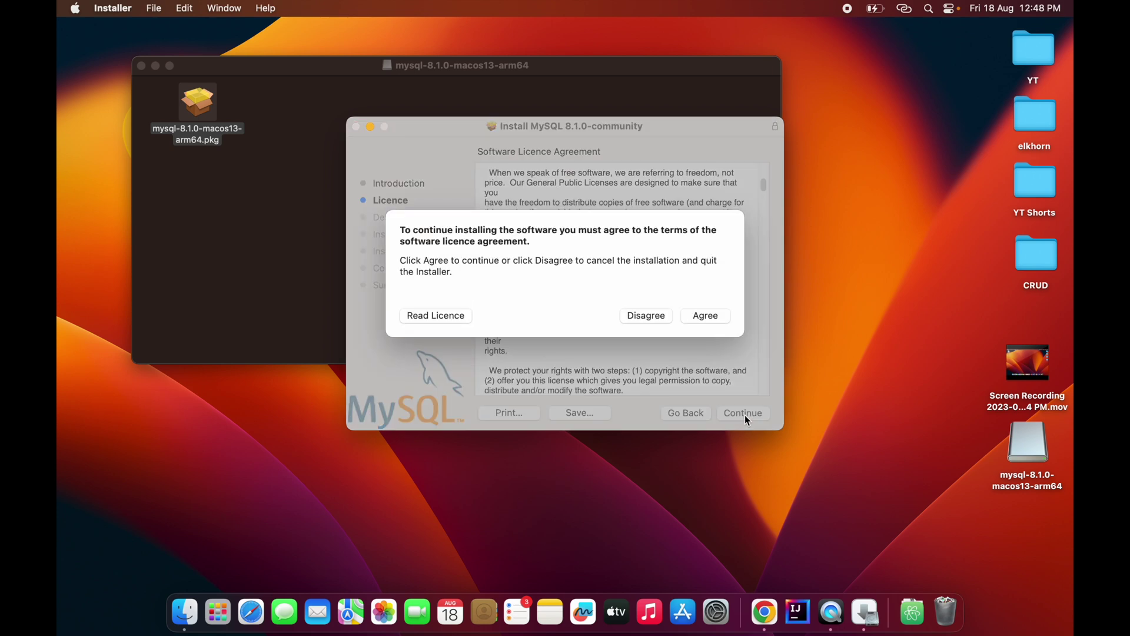
{"action": "left_click", "coordinate": [718, 316]}
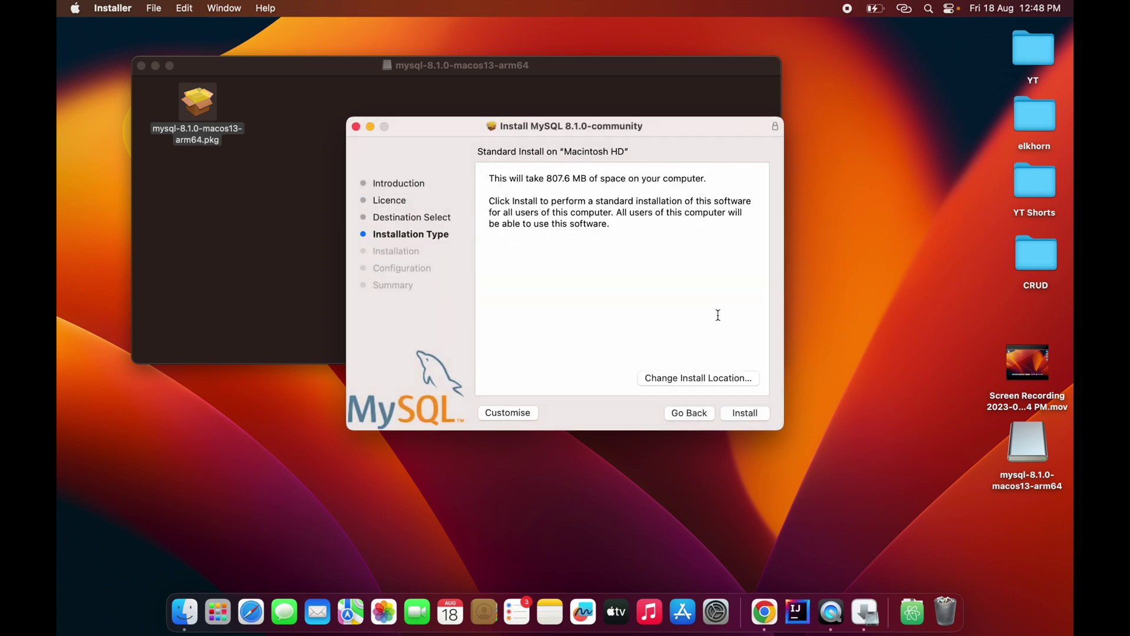
Install MySQL 8.1.0 on Macintosh HD, authorising it with the admin password.
{"action": "left_click", "coordinate": [740, 413]}
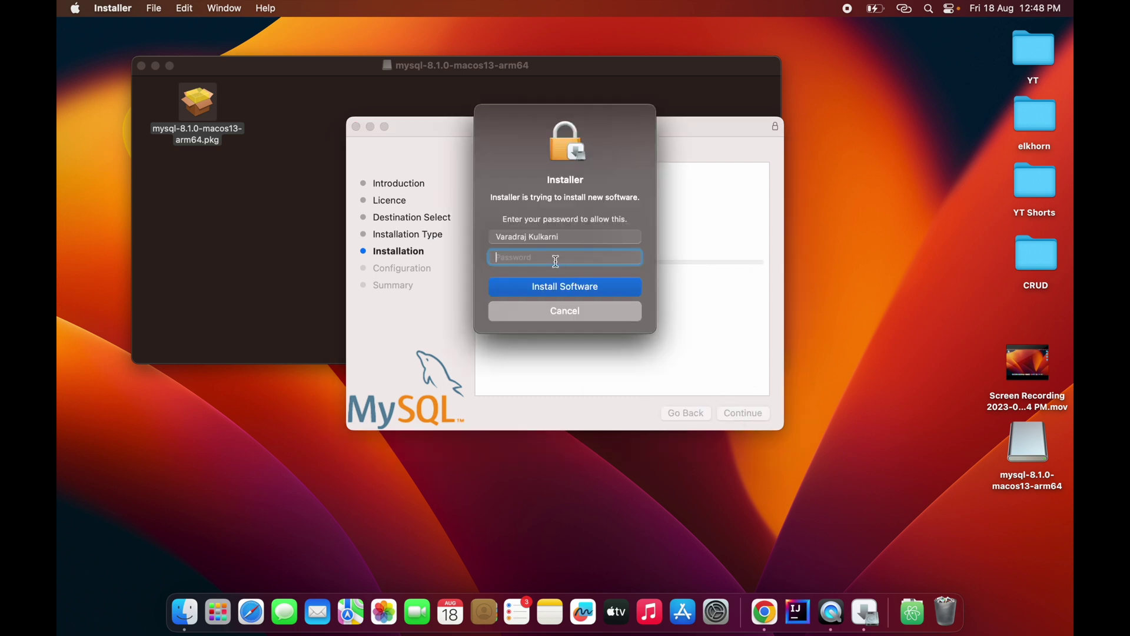
{"action": "type", "text": "•••••••••"}
{"action": "left_click", "coordinate": [567, 293]}
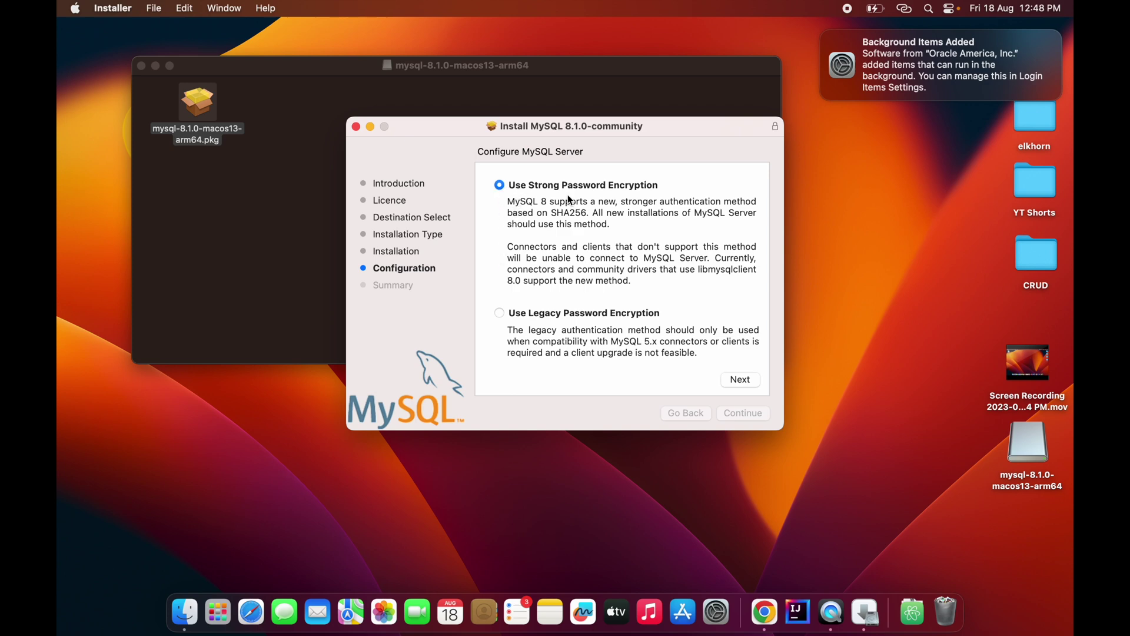
Keep Strong Password Encryption, set the root password, and authorise the initial database setup.
{"action": "left_click", "coordinate": [740, 380]}
{"action": "left_click", "coordinate": [596, 217]}
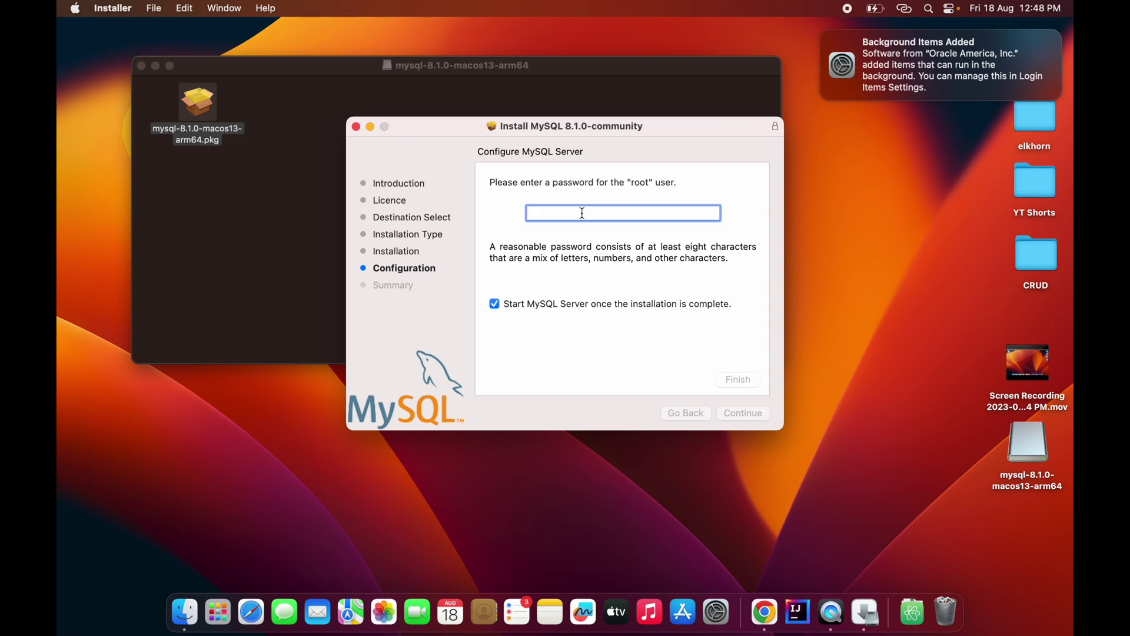
{"action": "type", "text": "••••••••"}
{"action": "left_click", "coordinate": [727, 381]}
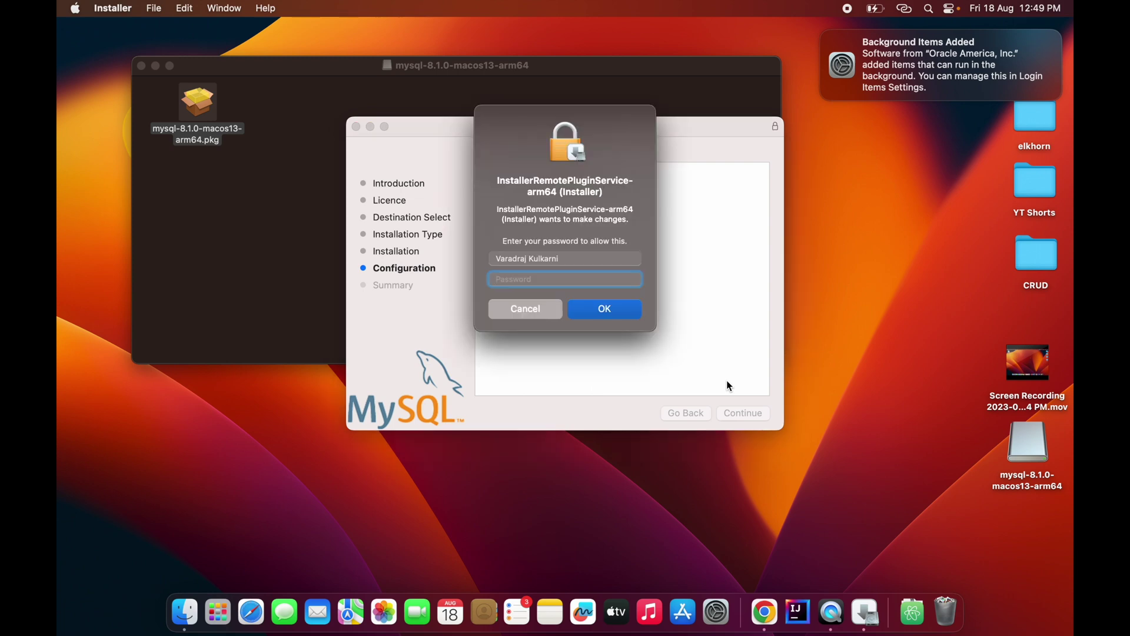
{"action": "type", "text": "••••••••••"}
{"action": "left_click", "coordinate": [605, 312]}
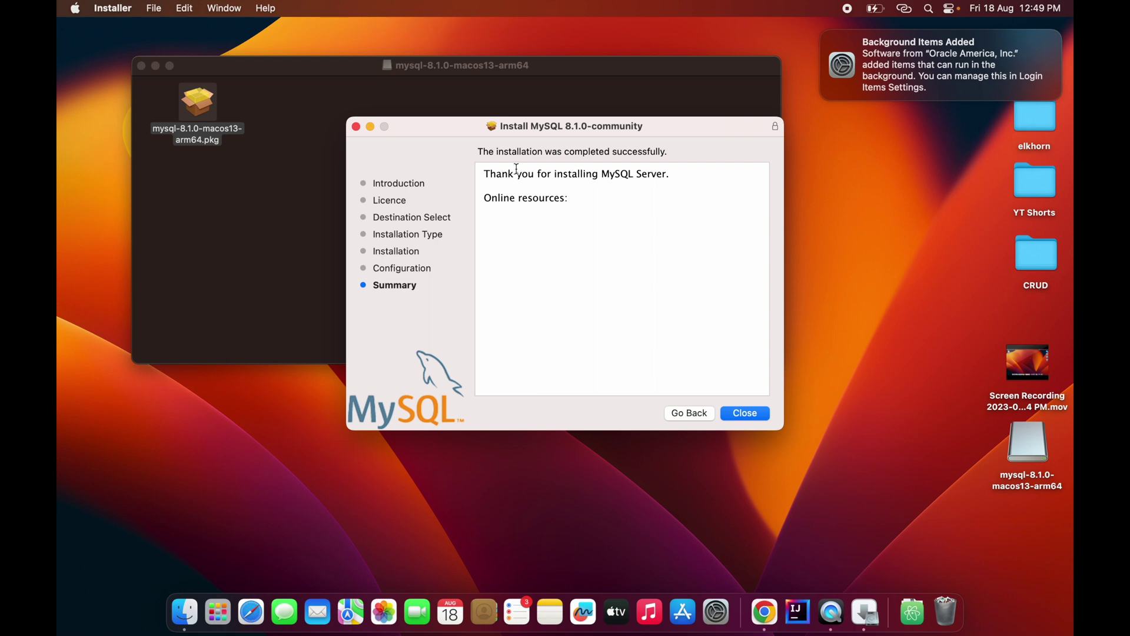
Close the finished installer and the disk image window, and dismiss the background items notification.
{"action": "left_click", "coordinate": [745, 414]}
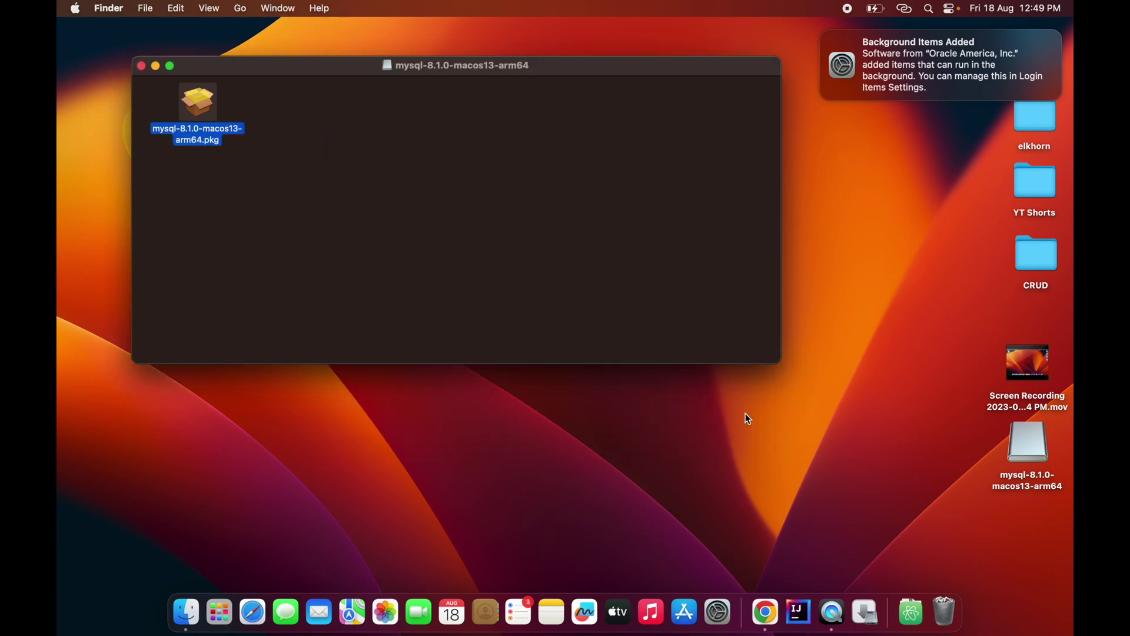
{"action": "left_click", "coordinate": [142, 66]}
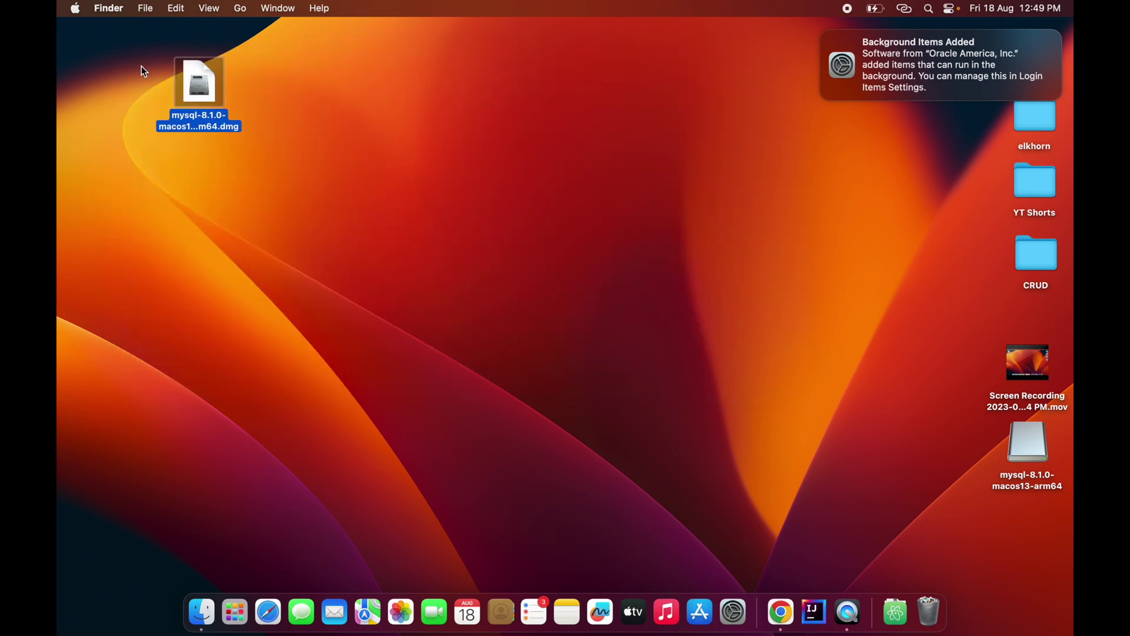
{"action": "left_click", "coordinate": [826, 34]}
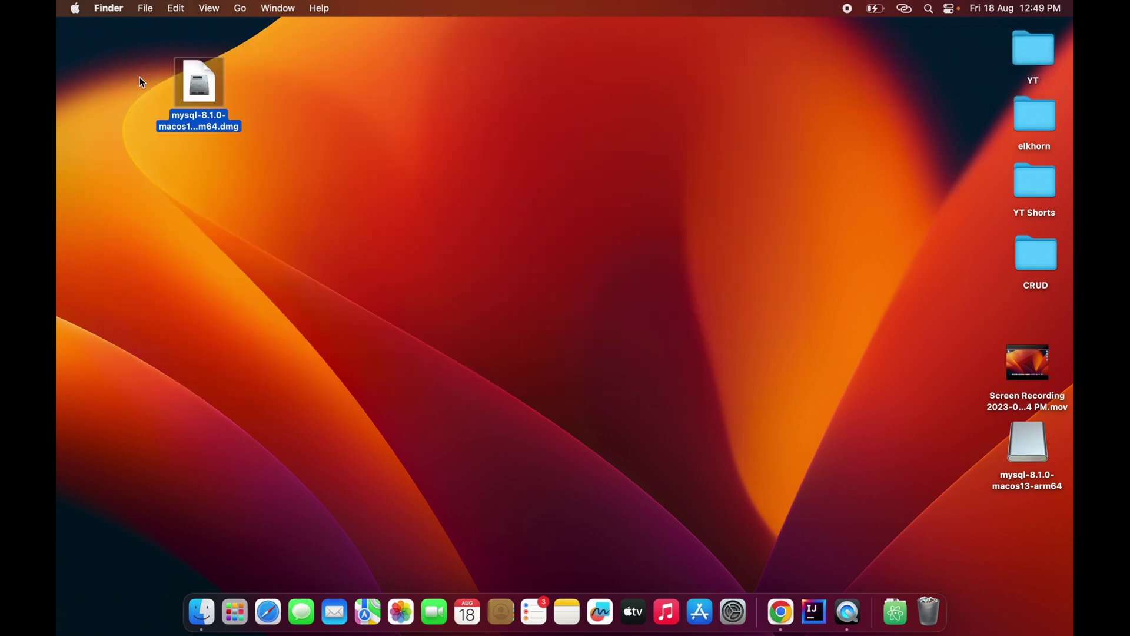
{"action": "left_click", "coordinate": [72, 12]}
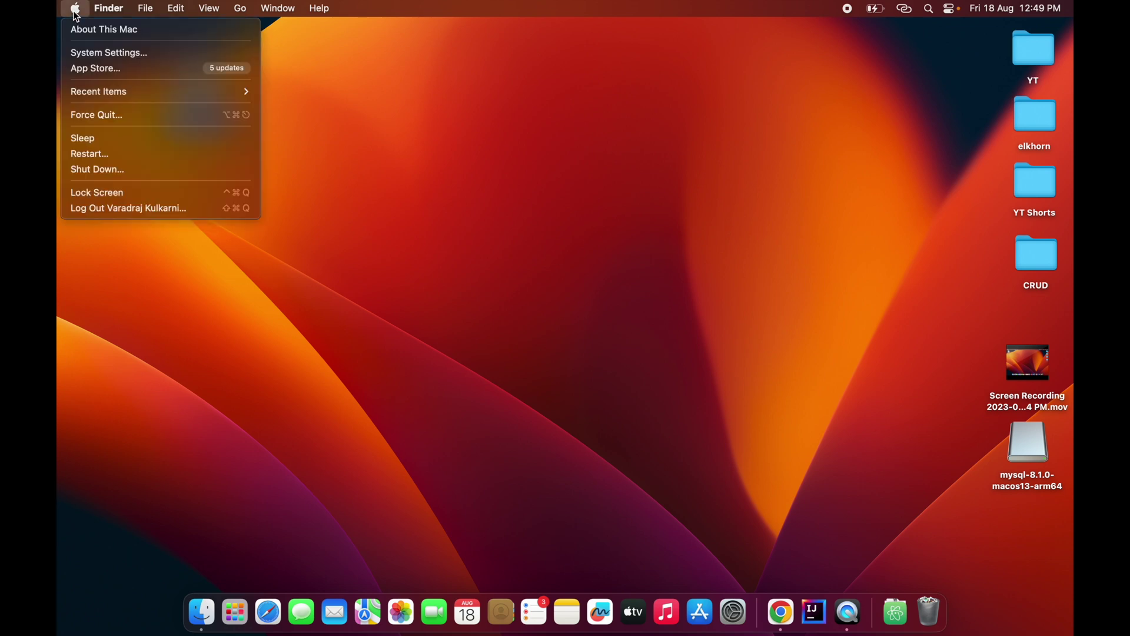
Check the System Settings MySQL pane shows 8.1.0-arm64 running, leave startup unchanged, and close it.
{"action": "left_click", "coordinate": [94, 52]}
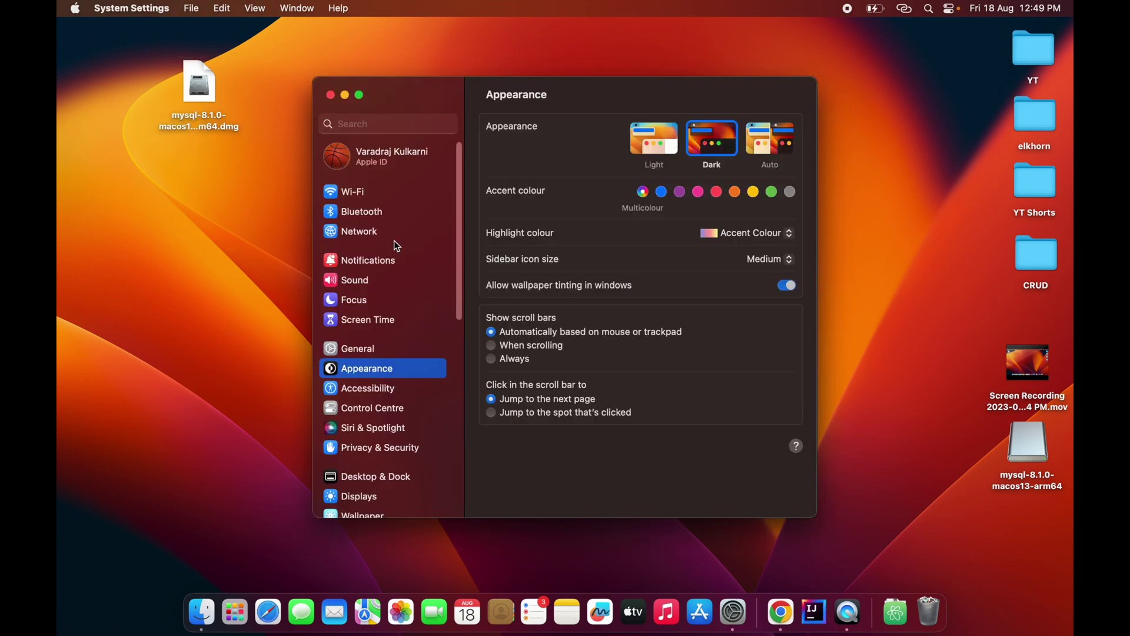
{"action": "scroll", "coordinate": [394, 242], "scroll_direction": "down", "scroll_amount": 5}
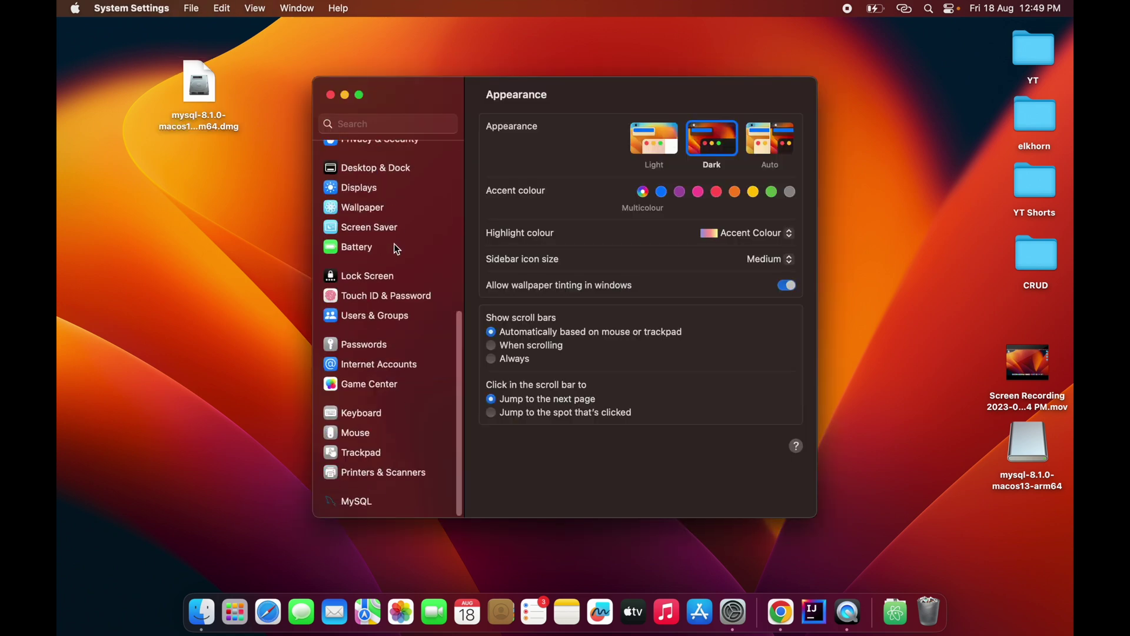
{"action": "left_click", "coordinate": [360, 94]}
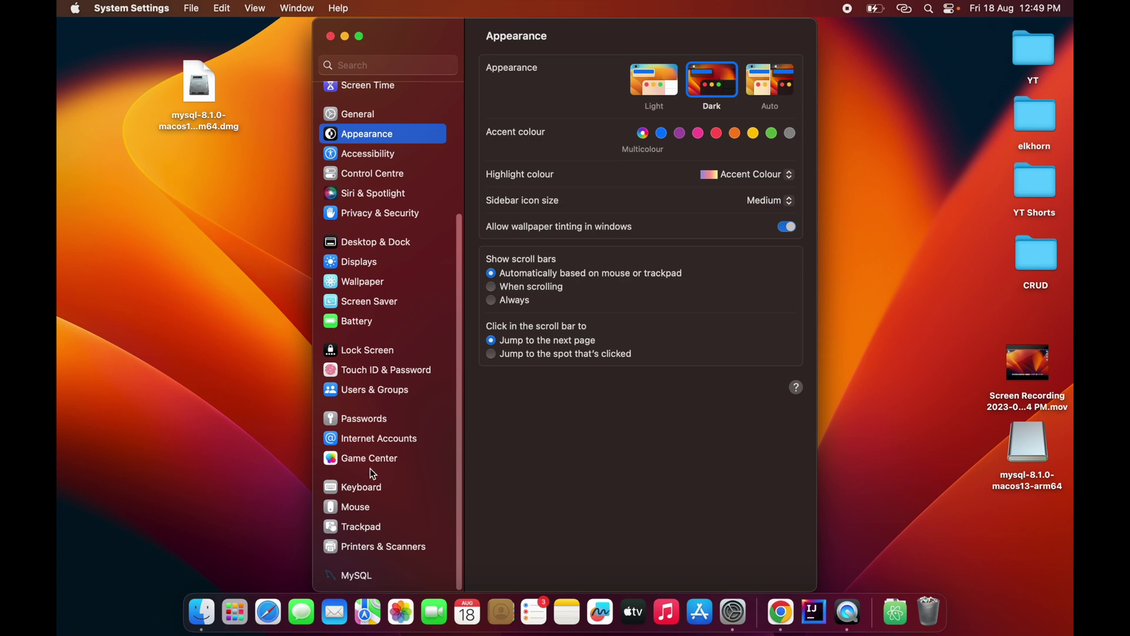
{"action": "left_click", "coordinate": [357, 578]}
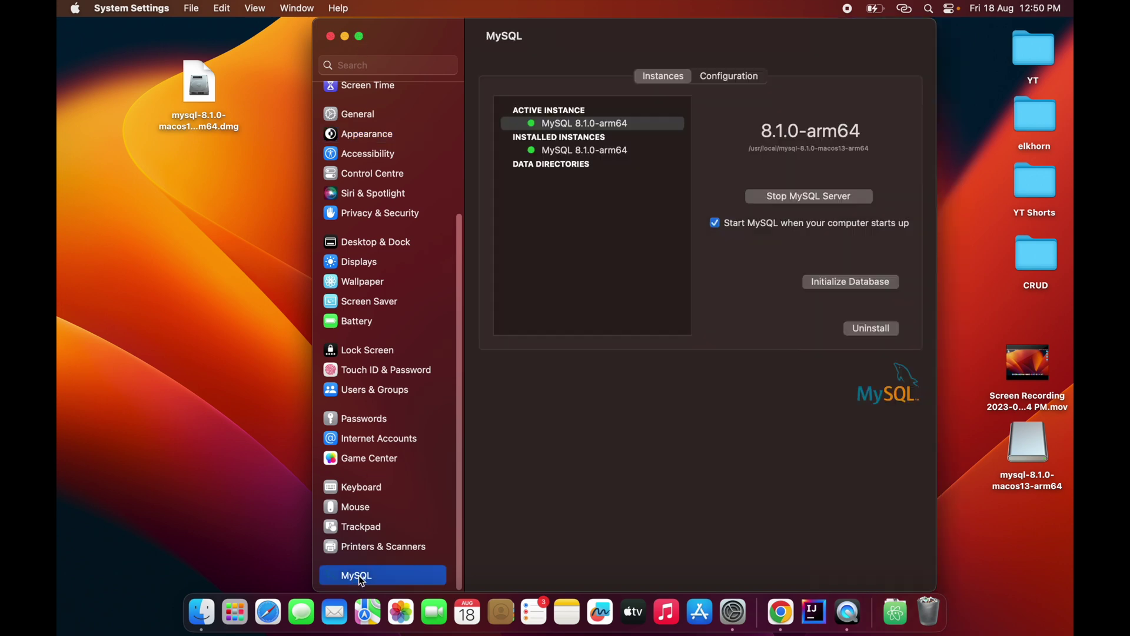
{"action": "left_click_drag", "start_coordinate": [646, 37], "coordinate": [493, 37]}
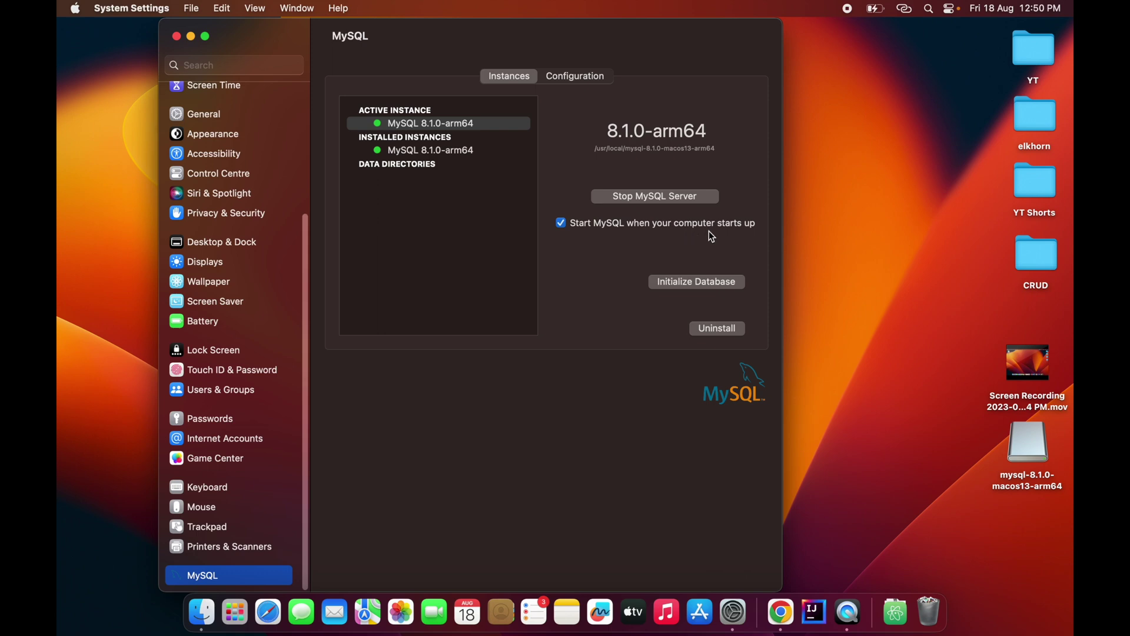
{"action": "left_click", "coordinate": [562, 223]}
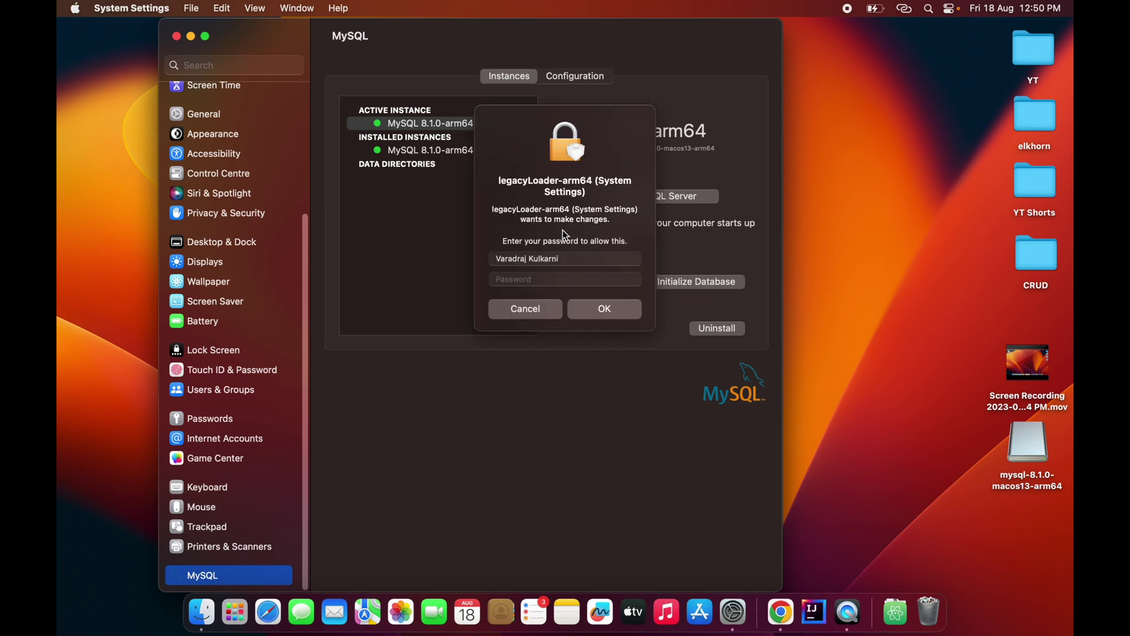
{"action": "left_click", "coordinate": [523, 307]}
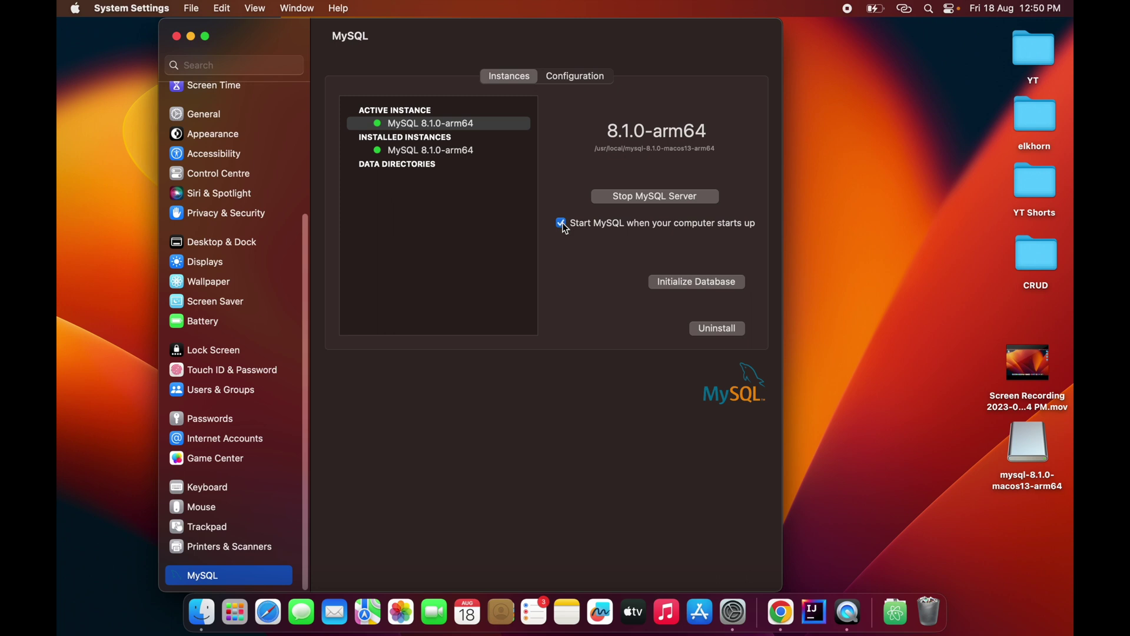
{"action": "left_click", "coordinate": [176, 36]}
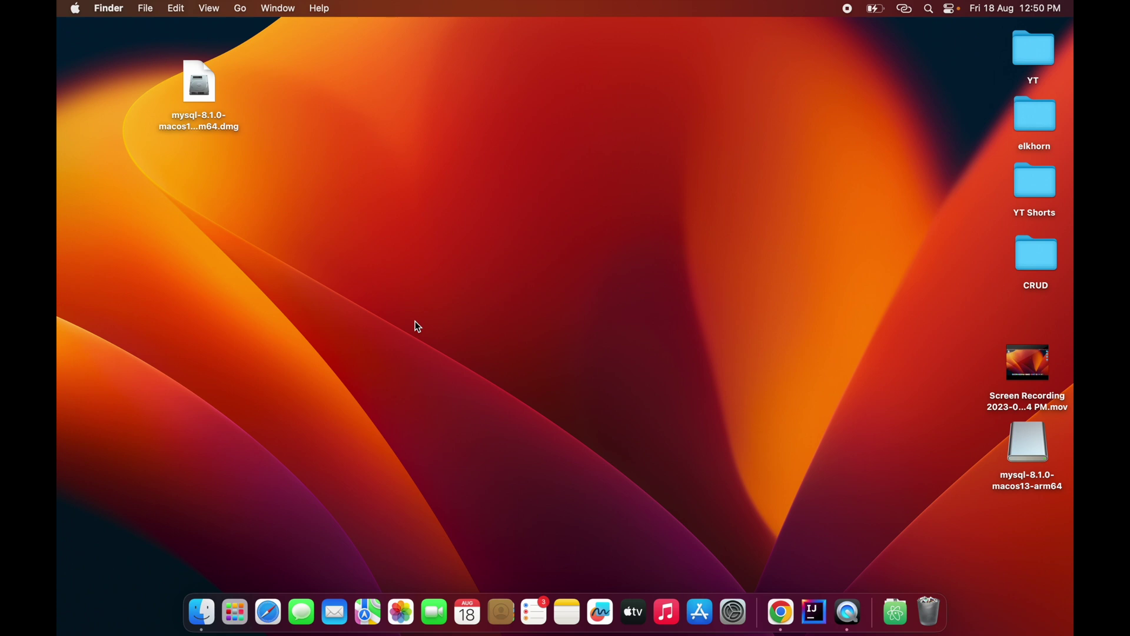
Launch Terminal from Spotlight by searching 'ter'.
{"action": "key", "text": "super+space"}
{"action": "type", "text": "ter"}
{"action": "key", "text": "Return"}
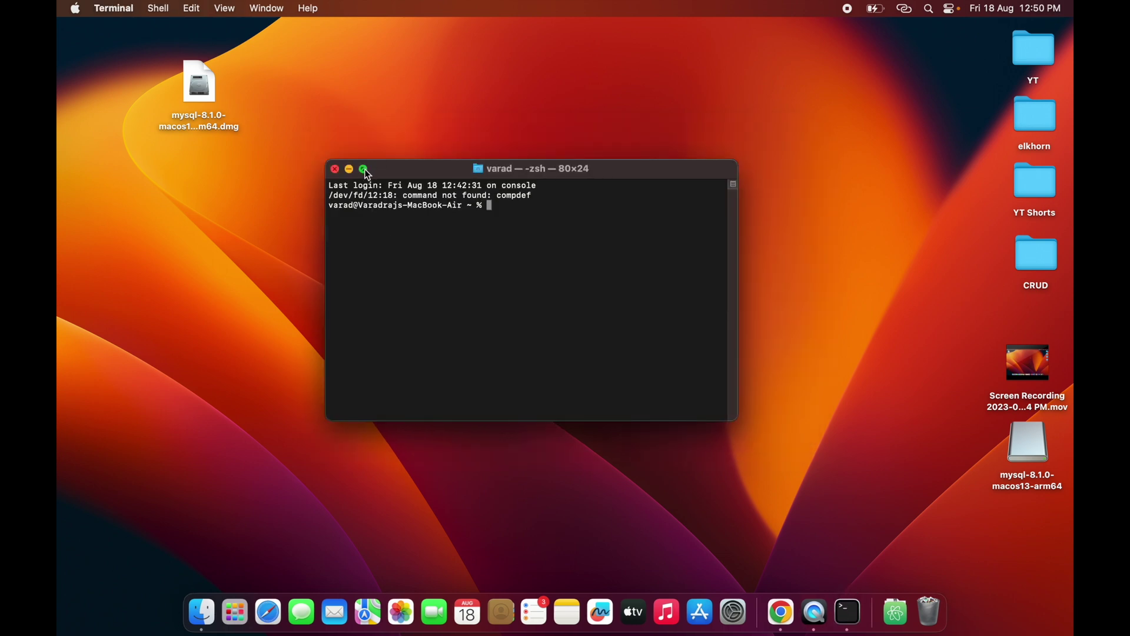
List all home-folder files, including hidden ones, with 'ls -a'.
{"action": "left_click_drag", "start_coordinate": [400, 175], "coordinate": [406, 181]}
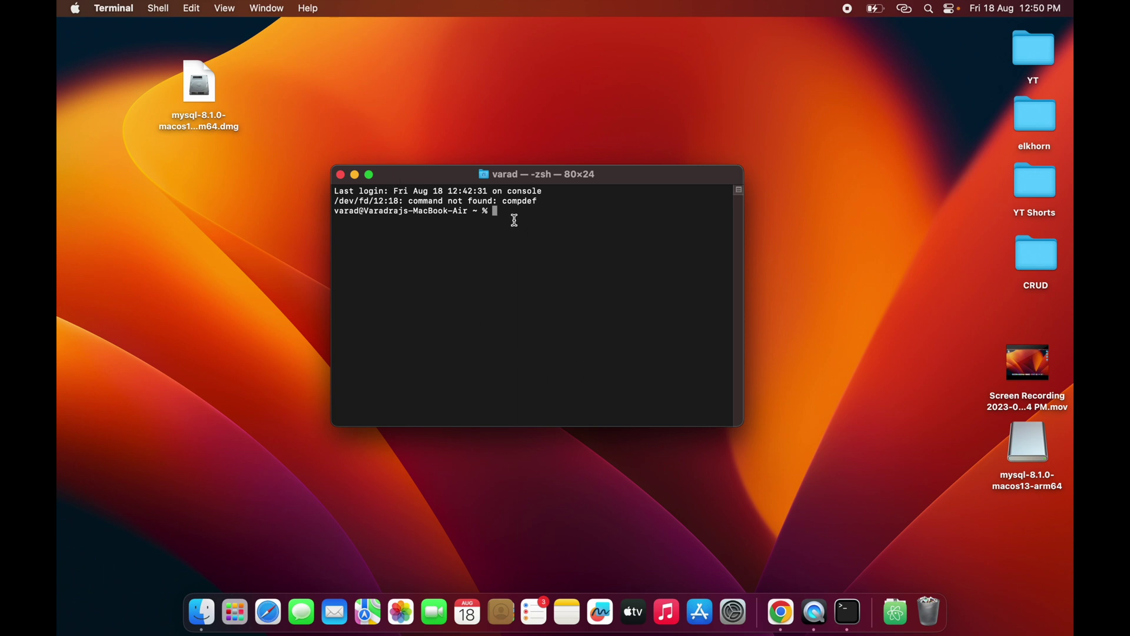
{"action": "type", "text": "ls -a"}
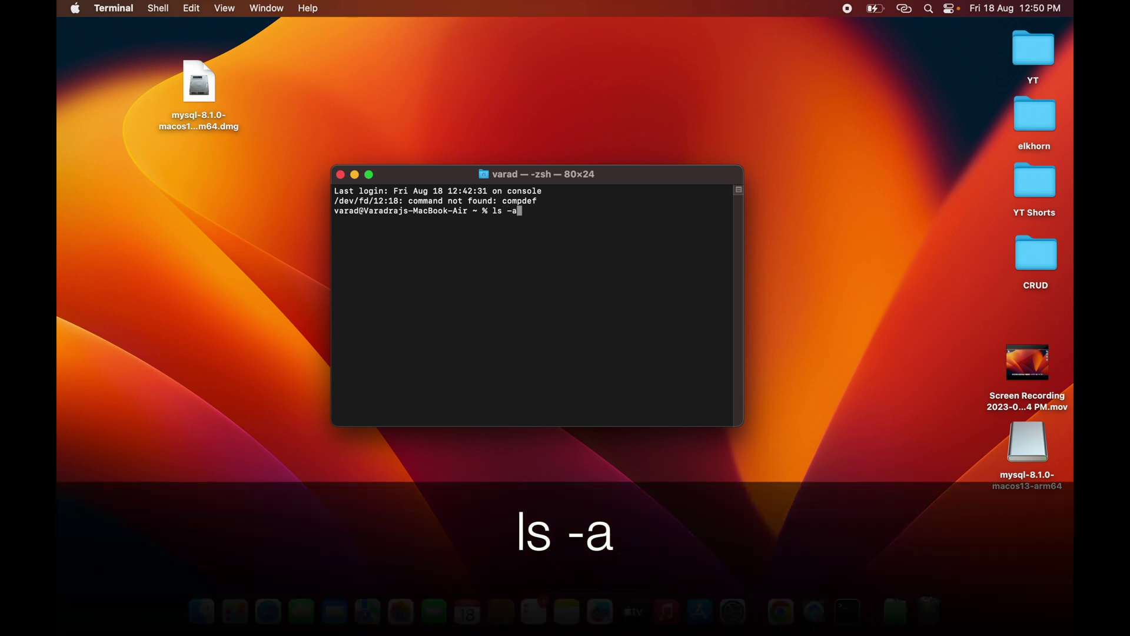
{"action": "key", "text": "Return"}
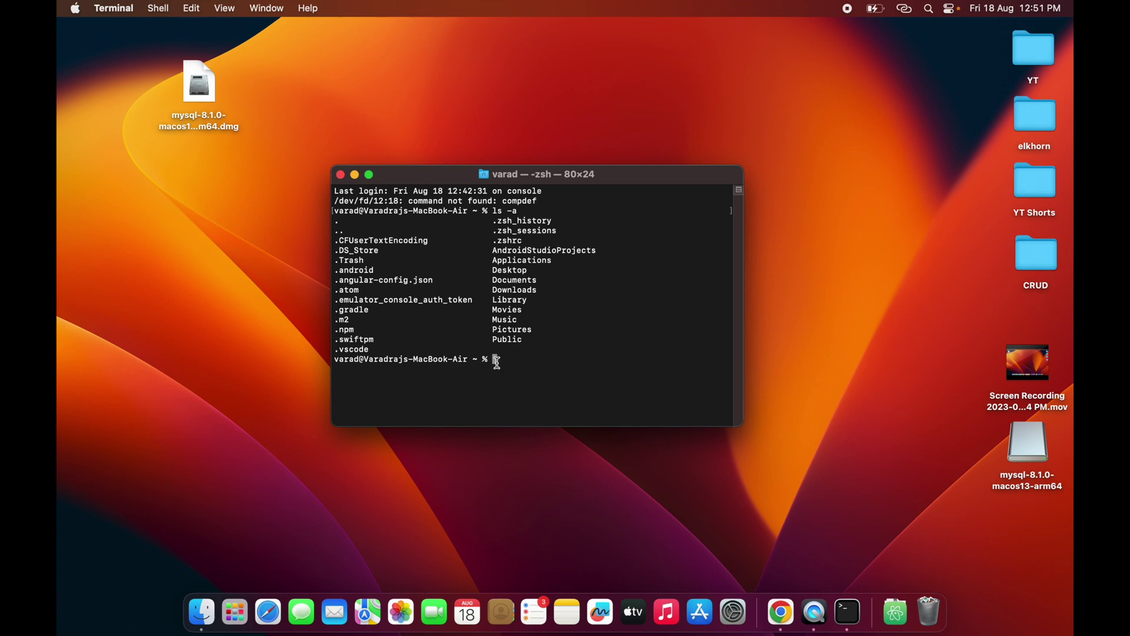
Create an empty .bash_profile with 'touch' and confirm it appears in the 'ls -a' listing.
{"action": "type", "text": "touch "}
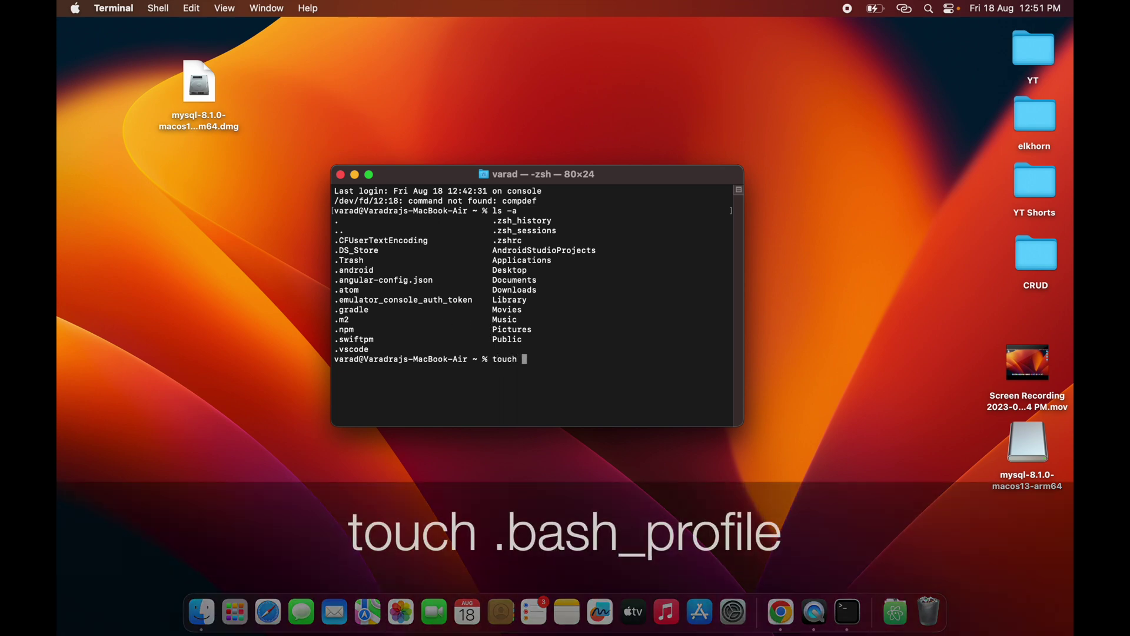
{"action": "type", "text": ".bash_profile"}
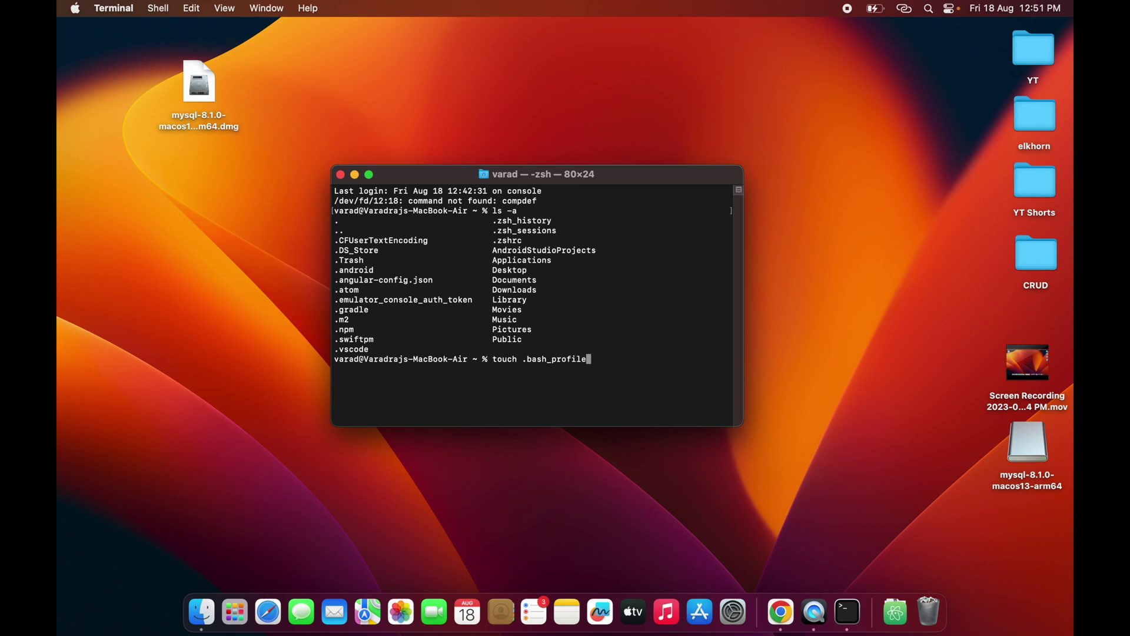
{"action": "key", "text": "Return"}
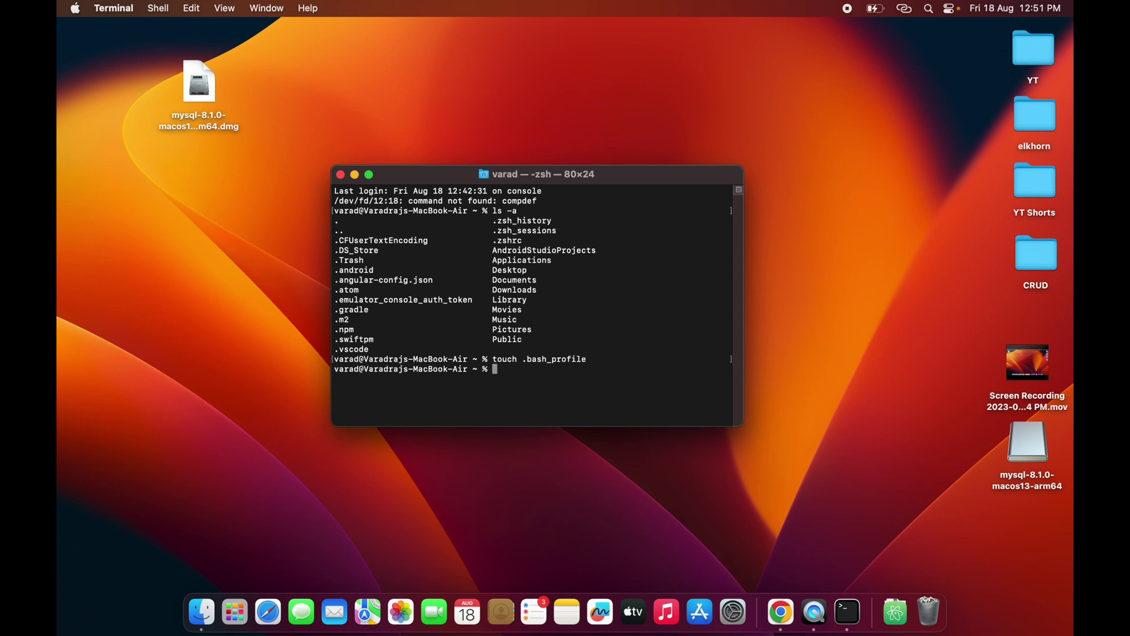
{"action": "type", "text": "ls -a"}
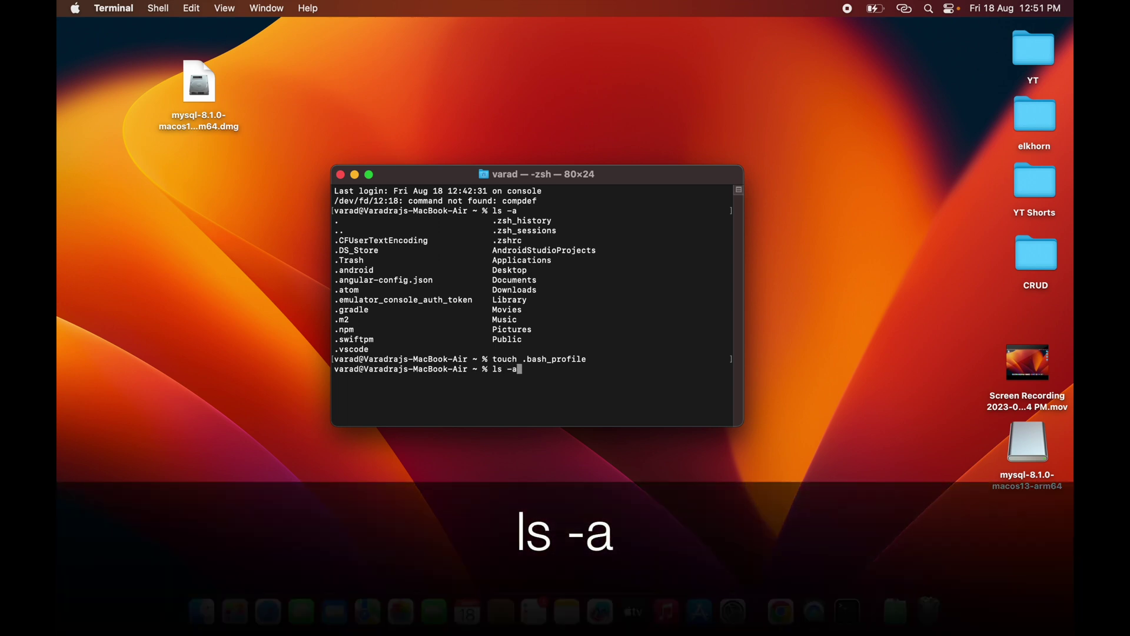
{"action": "key", "text": "Return"}
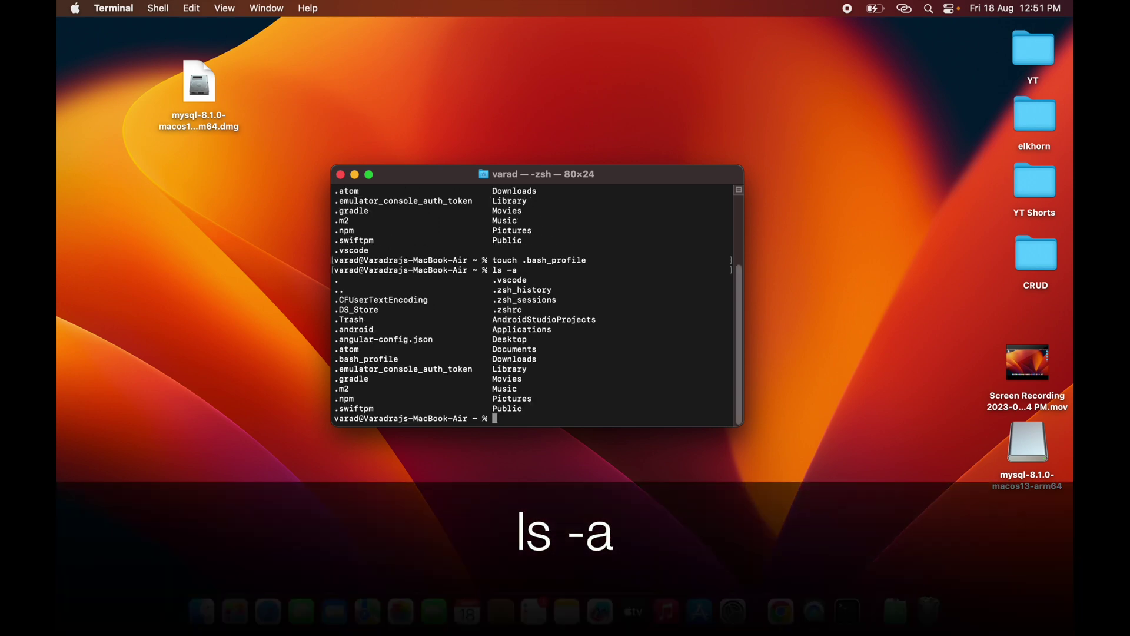
{"action": "left_click_drag", "start_coordinate": [400, 360], "coordinate": [335, 359]}
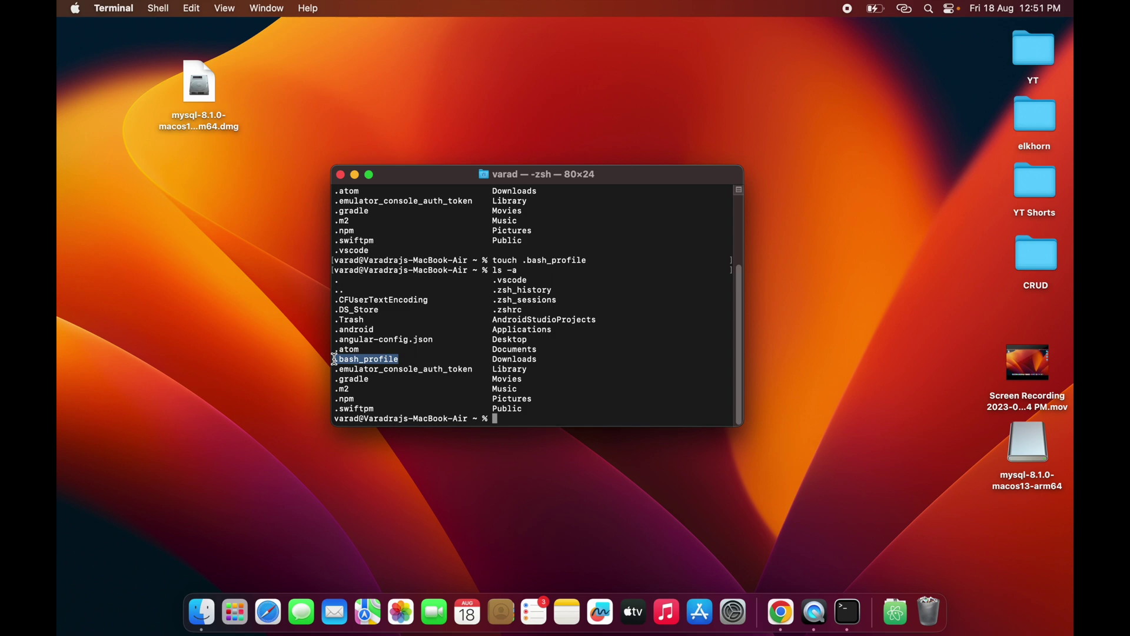
{"action": "left_click", "coordinate": [510, 425]}
{"action": "type", "text": "open "}
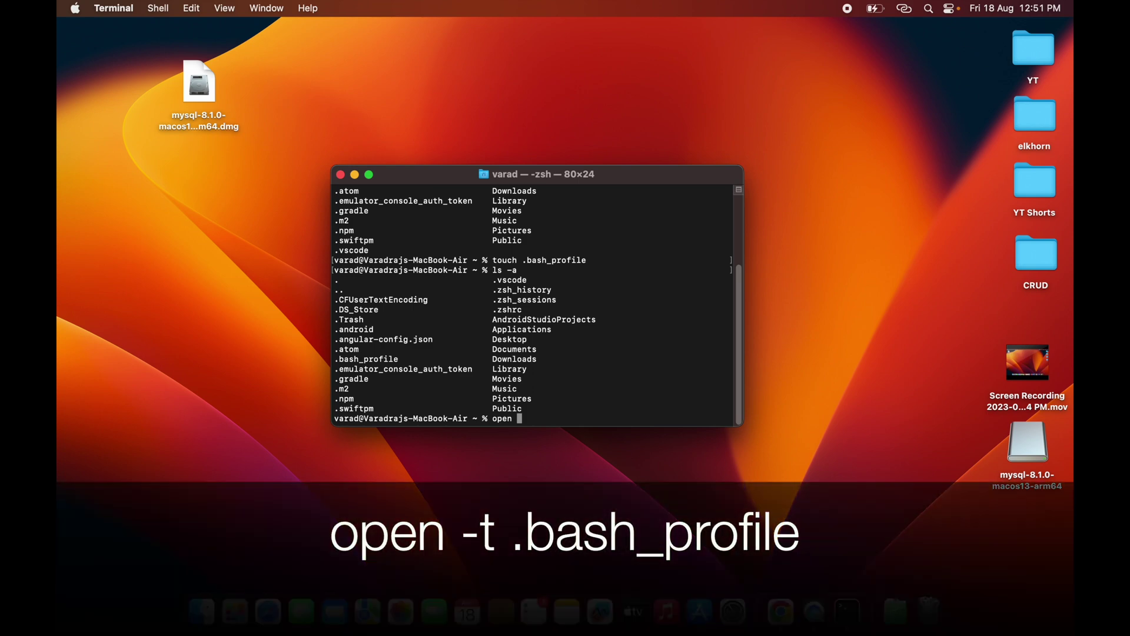
{"action": "type", "text": "-t .bash"}
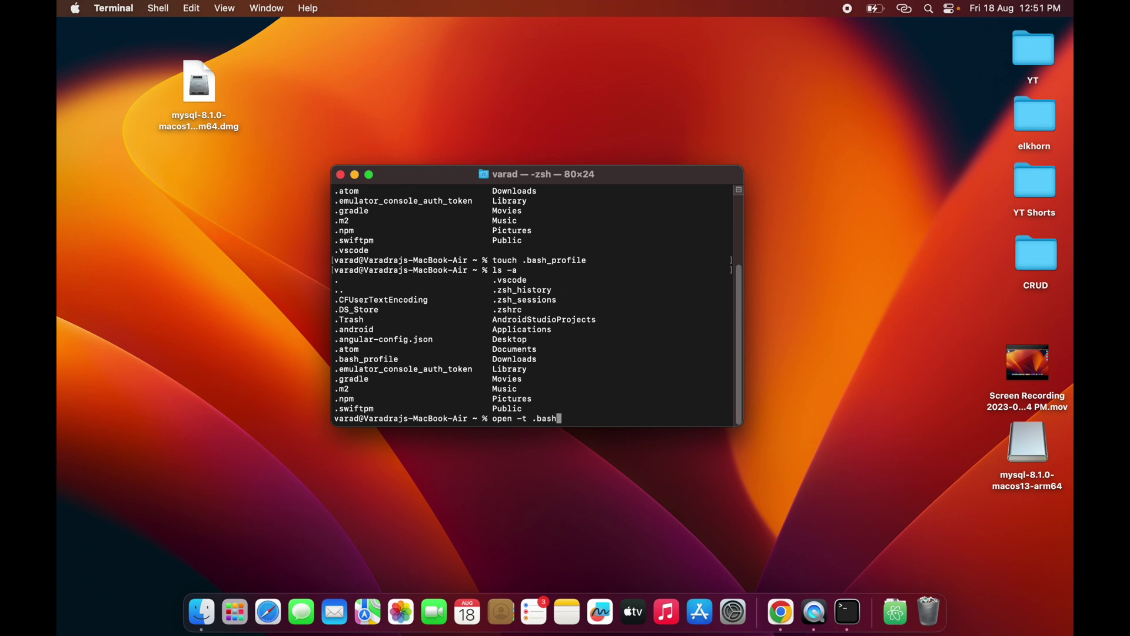
{"action": "type", "text": "_profile"}
Open .bash_profile in TextEdit with 'open -t' and position its window.
{"action": "key", "text": "Return"}
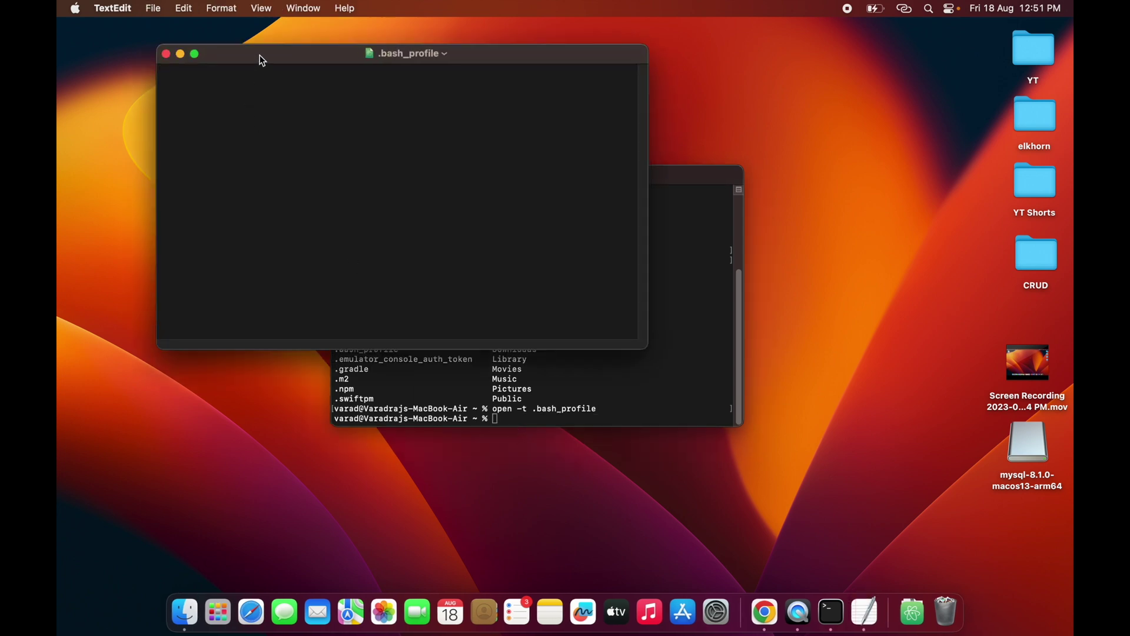
{"action": "left_click_drag", "start_coordinate": [262, 55], "coordinate": [333, 129]}
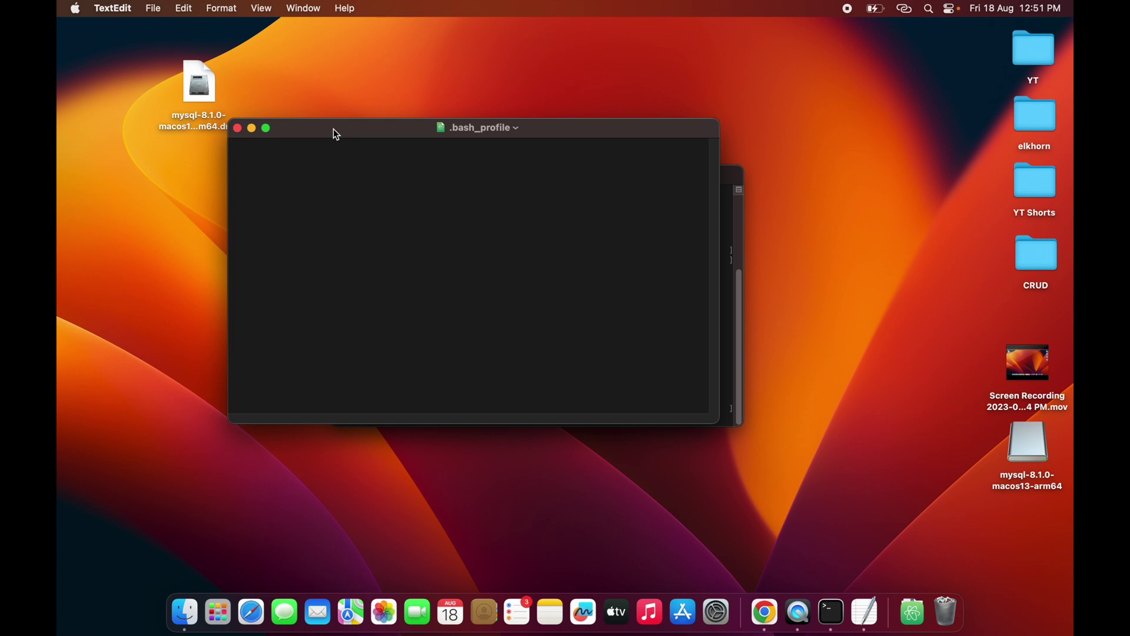
{"action": "left_click_drag", "start_coordinate": [334, 128], "coordinate": [324, 106]}
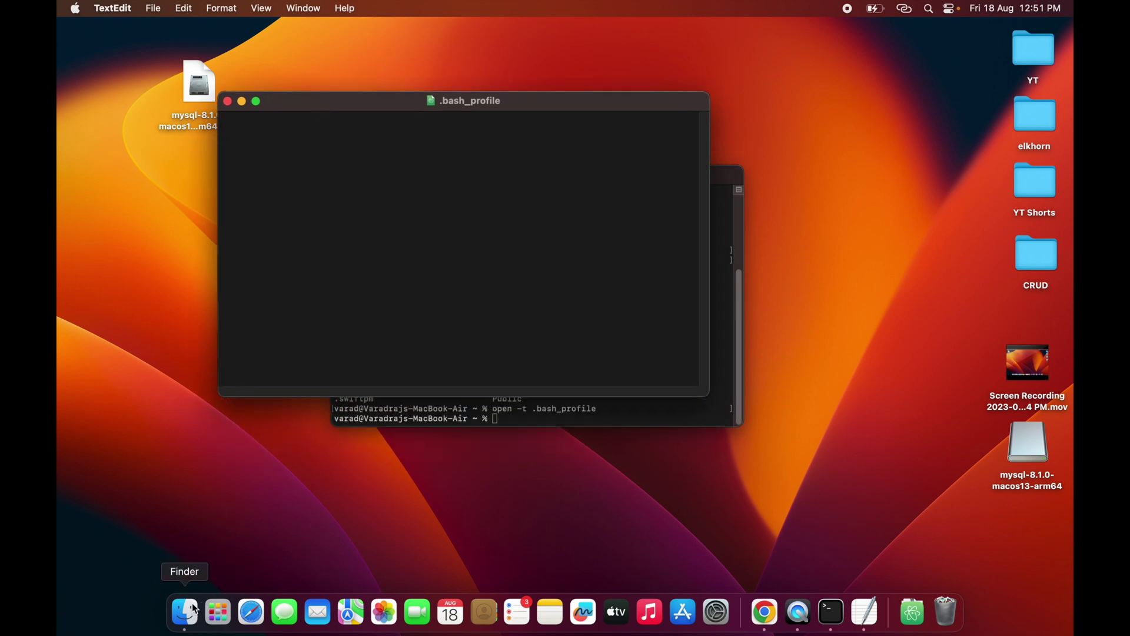
Open the system /usr folder in Finder from a Spotlight search for '/usr' and maximize the window.
{"action": "key", "text": "super+space"}
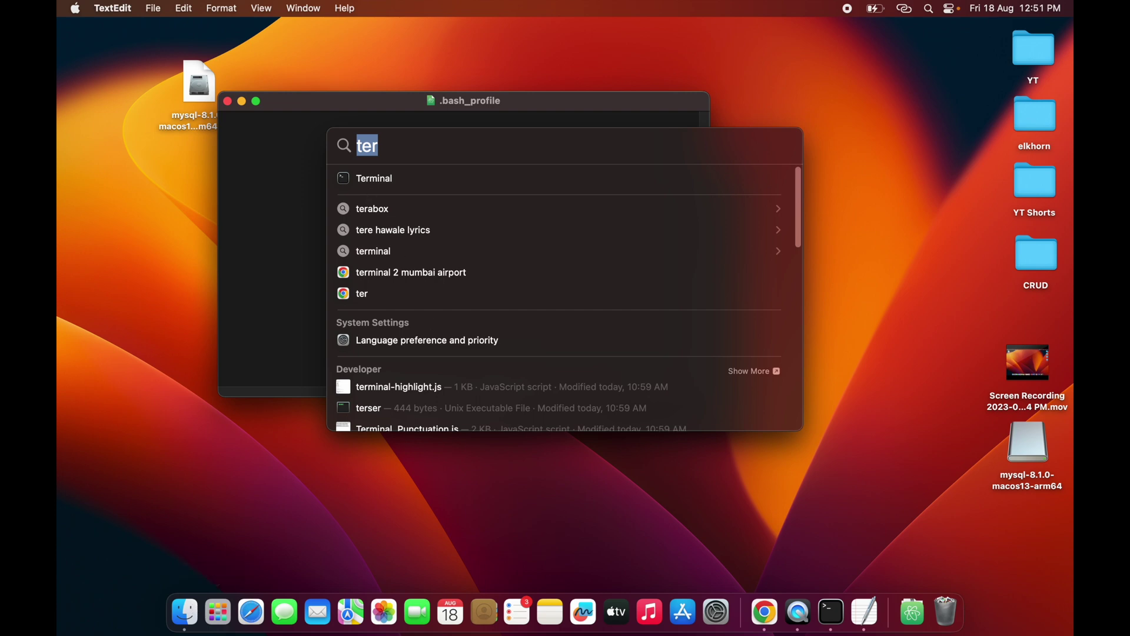
{"action": "key", "text": "BackSpace"}
{"action": "type", "text": "/usr"}
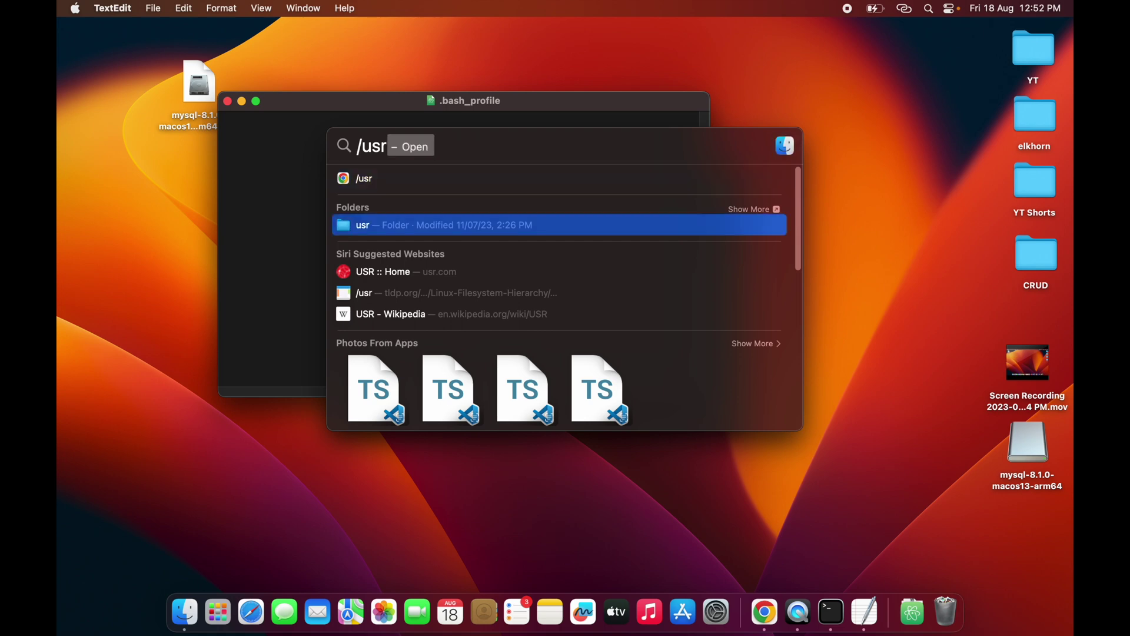
{"action": "key", "text": "Return"}
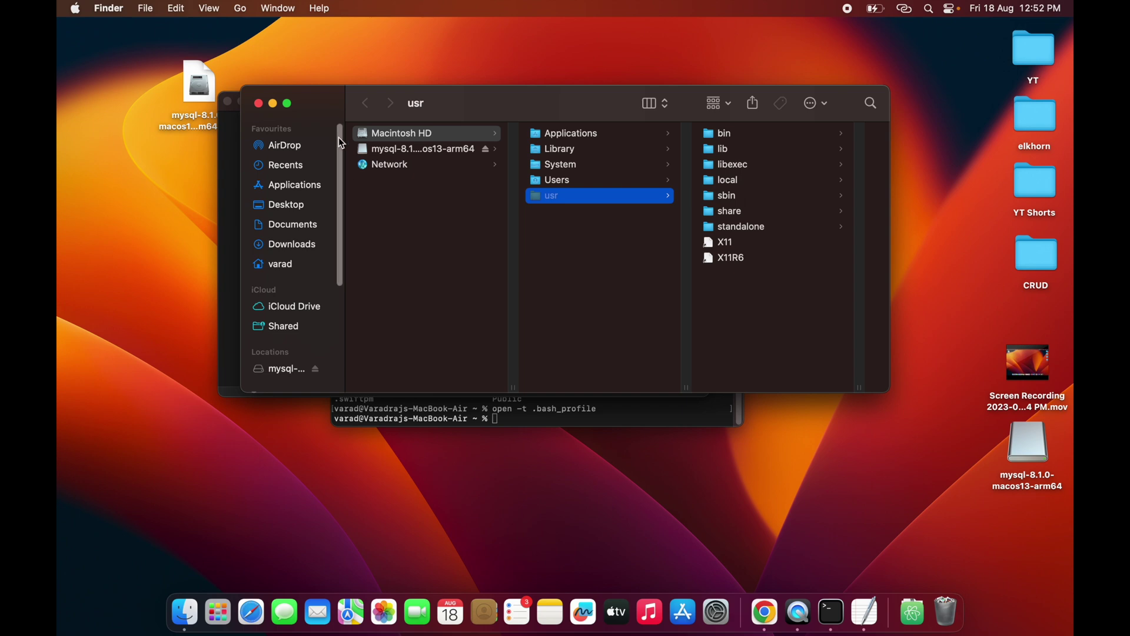
{"action": "left_click", "coordinate": [288, 104]}
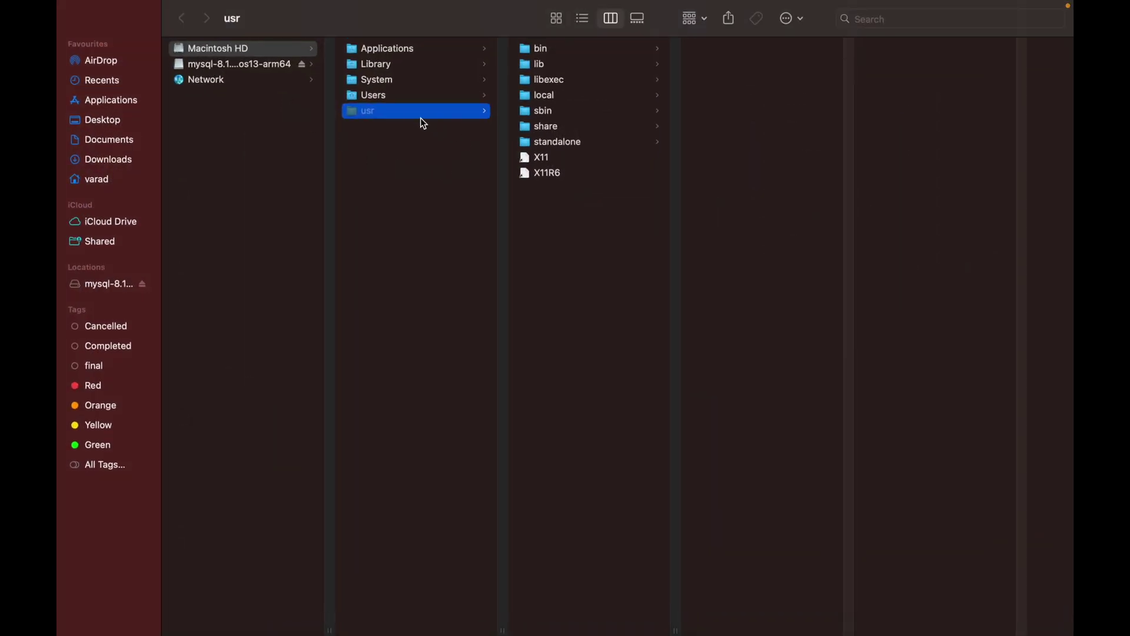
Browse to /usr/local/mysql/bin and copy the bin folder's full pathname.
{"action": "left_click", "coordinate": [551, 99]}
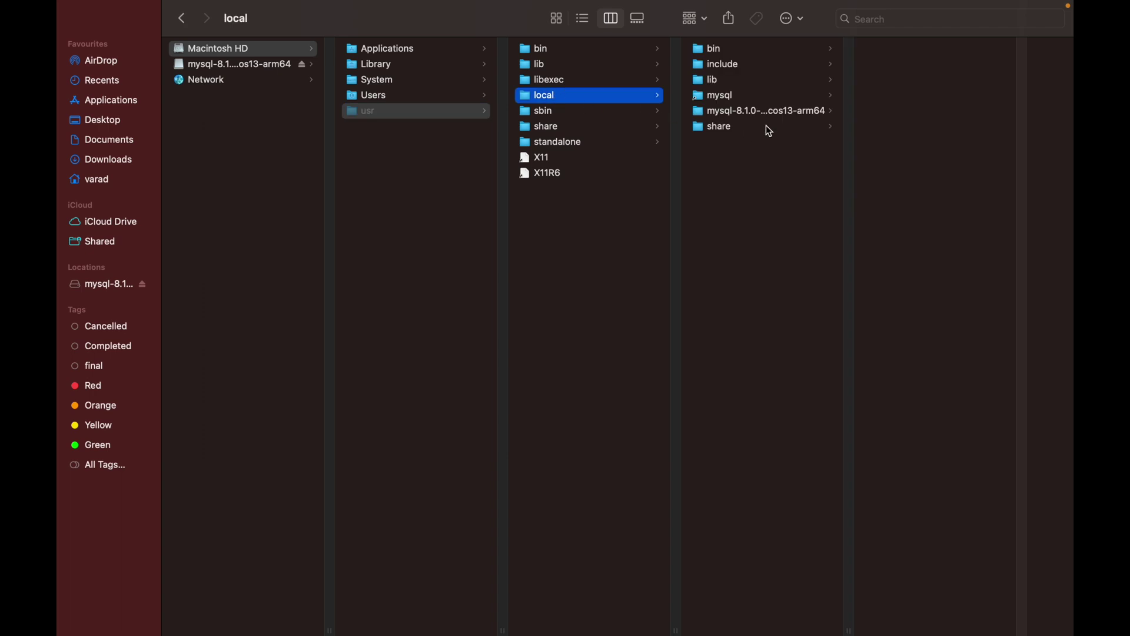
{"action": "left_click", "coordinate": [722, 100]}
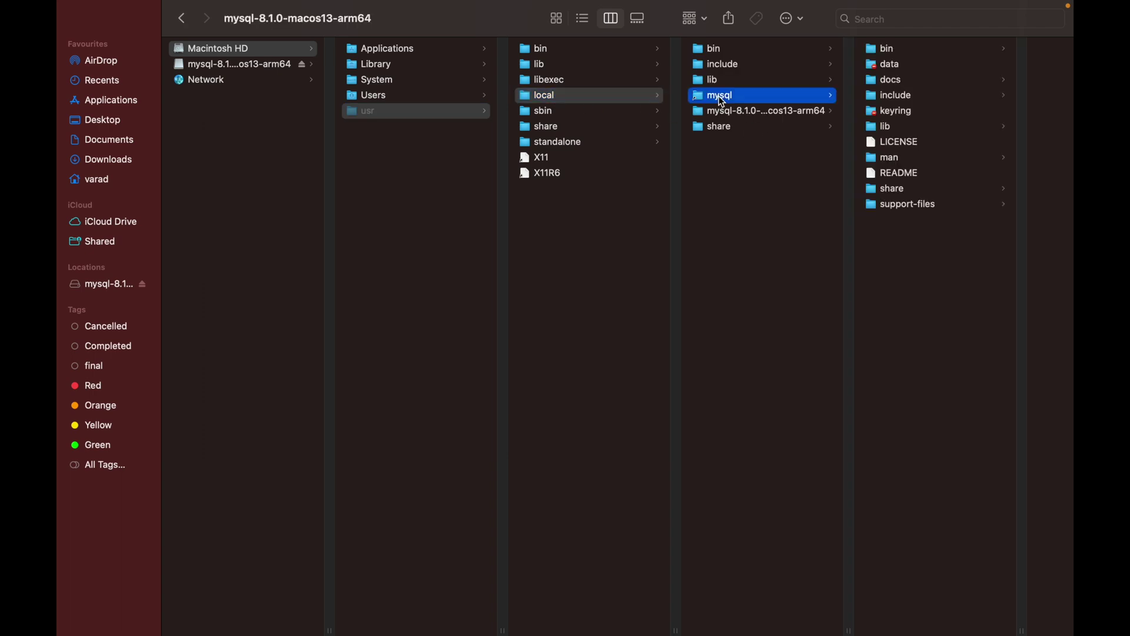
{"action": "left_click", "coordinate": [890, 52]}
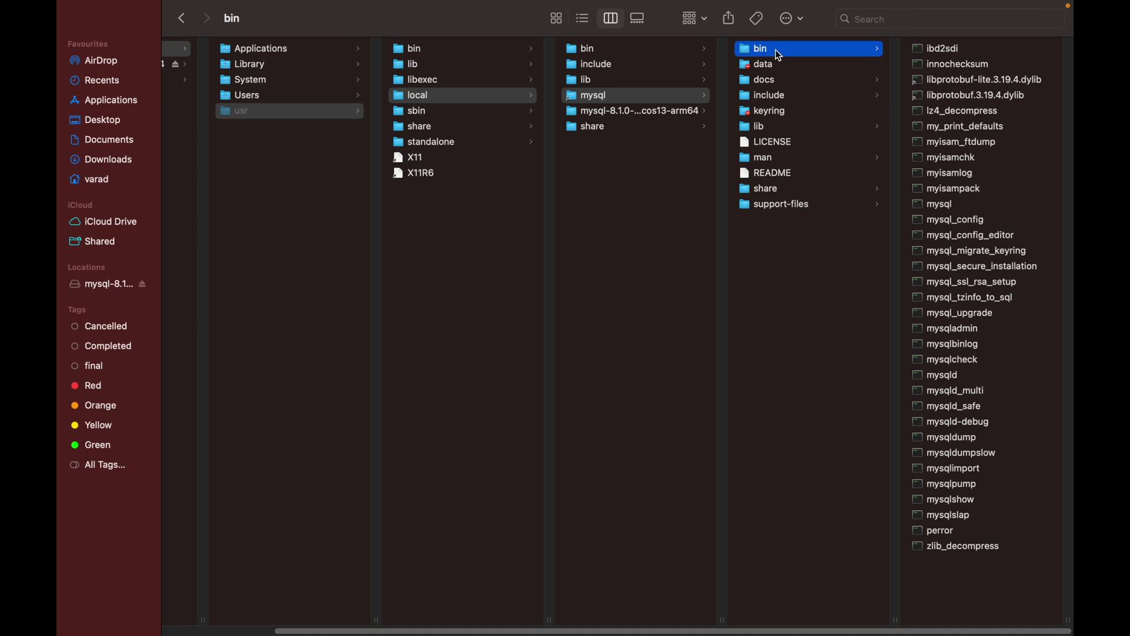
{"action": "right_click", "coordinate": [777, 53]}
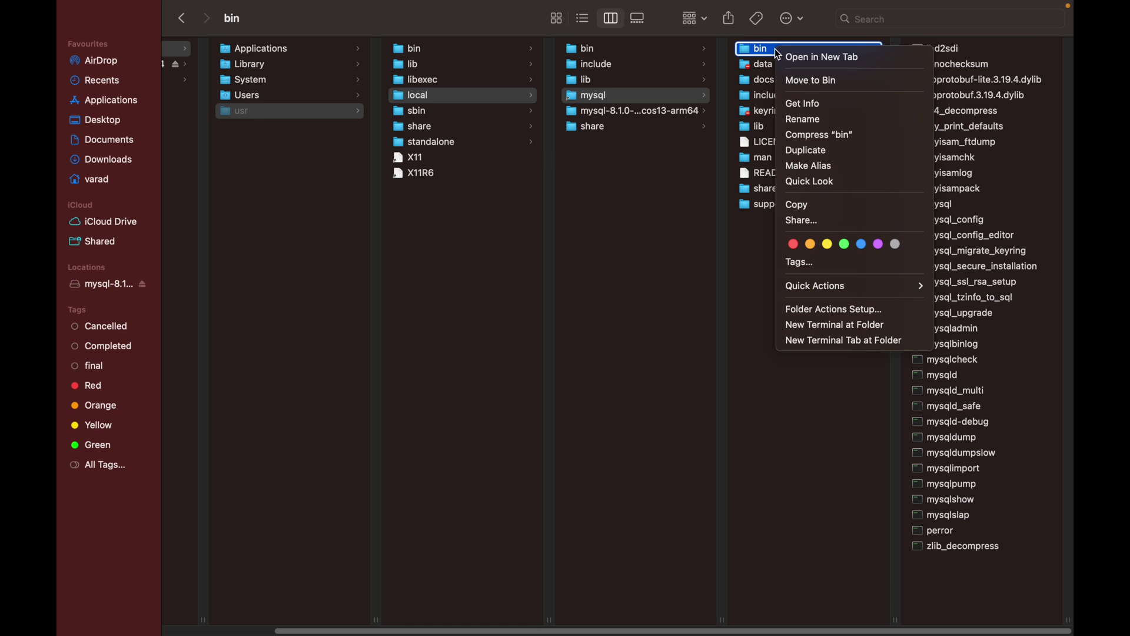
{"action": "key", "text": "alt"}
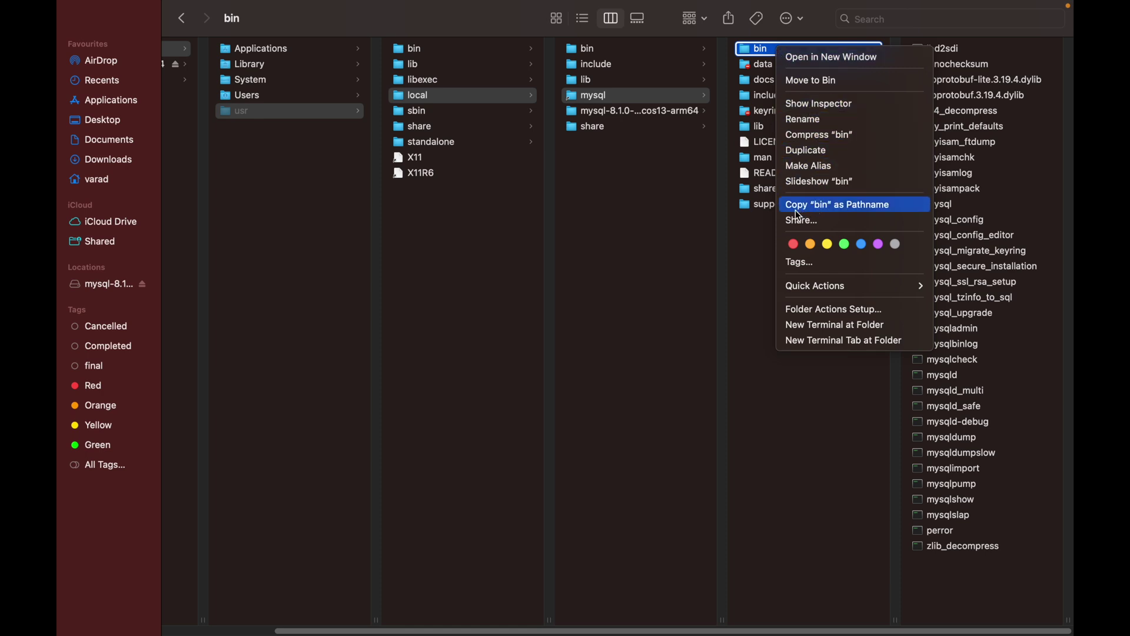
{"action": "left_click", "coordinate": [836, 207]}
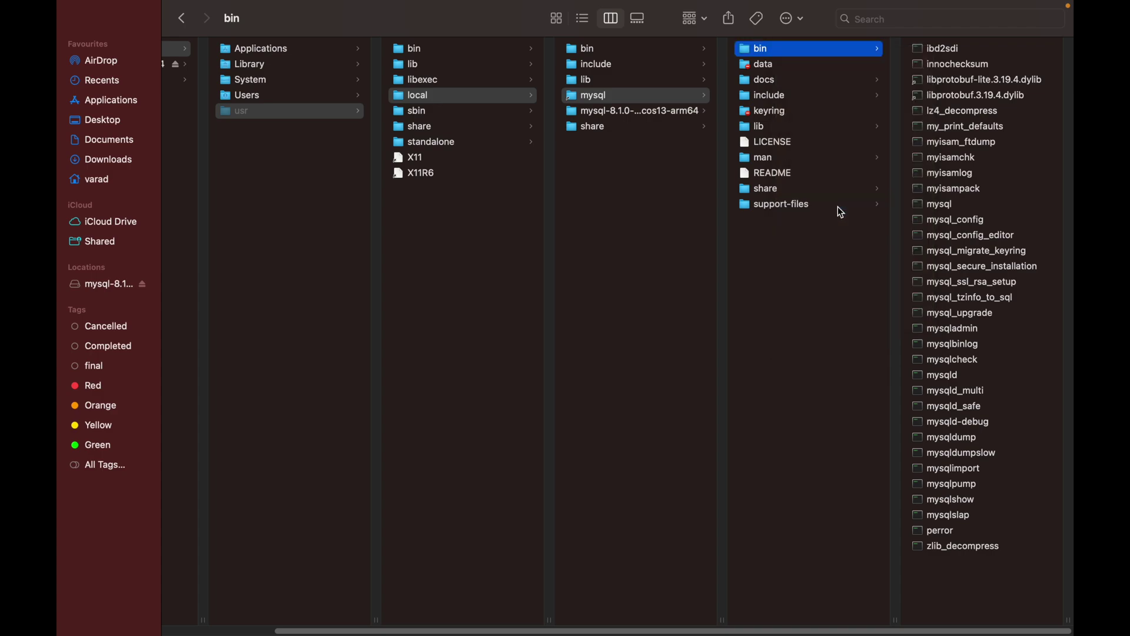
{"action": "key", "text": "ctrl+Right"}
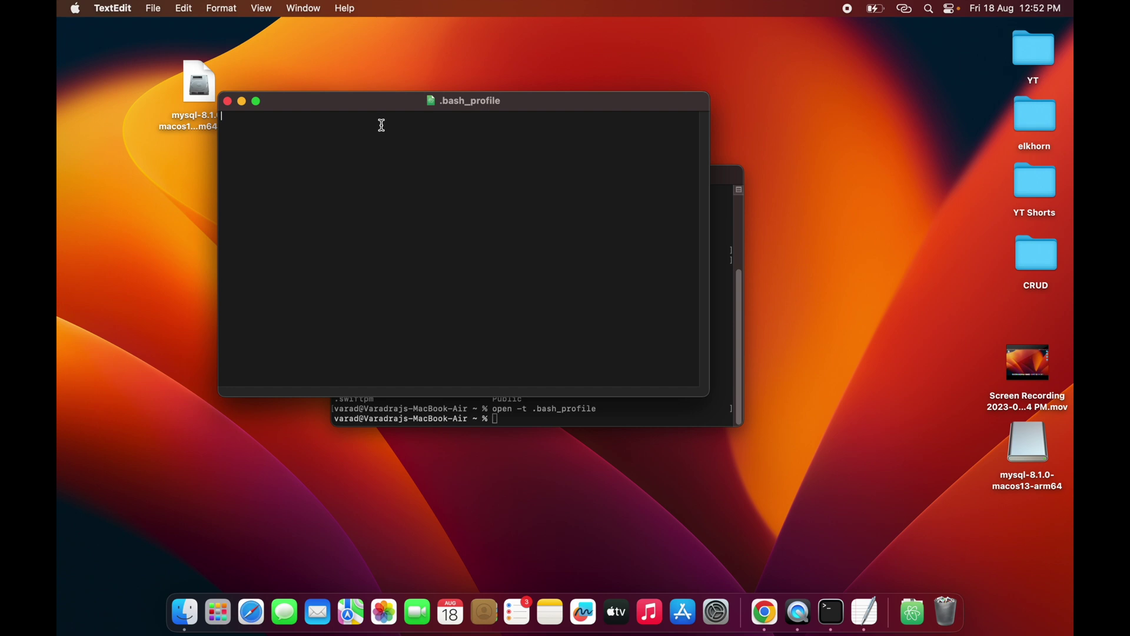
Write 'export PATH=${PATH}' plus the pasted MySQL bin path into .bash_profile, then save and close it.
{"action": "left_click_drag", "start_coordinate": [369, 106], "coordinate": [421, 106]}
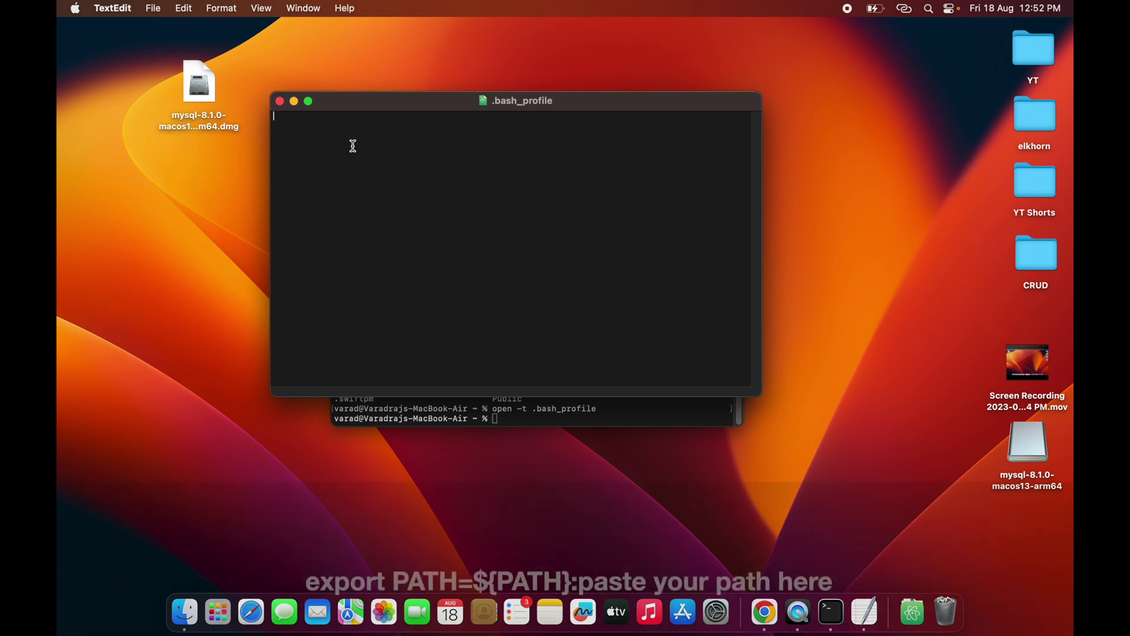
{"action": "type", "text": "Export"}
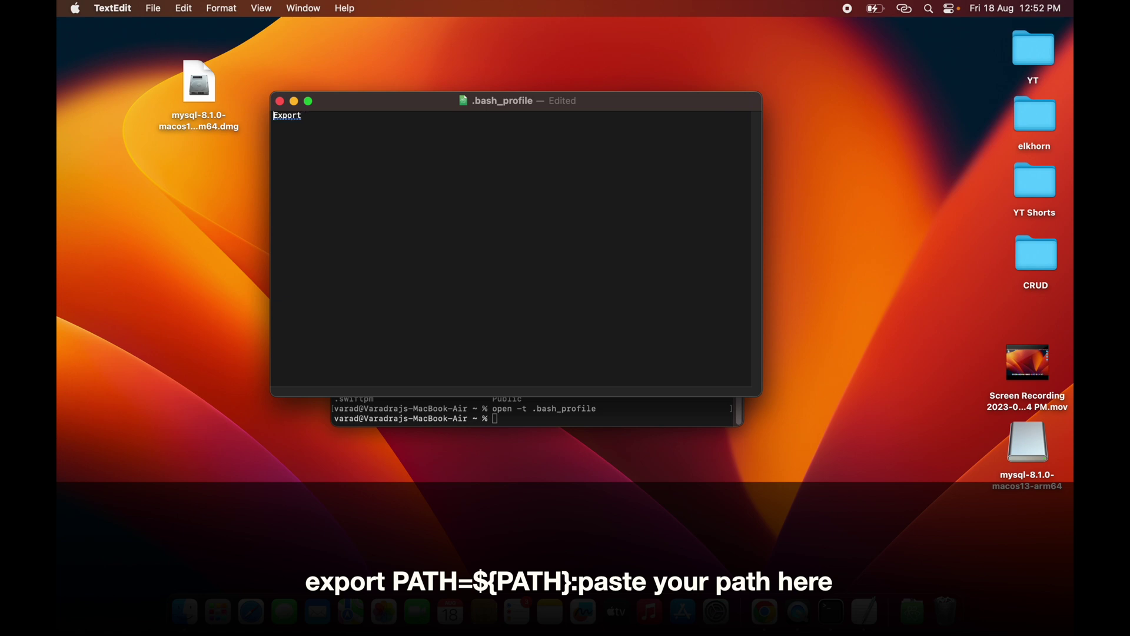
{"action": "left_click", "coordinate": [278, 116]}
{"action": "key", "text": "BackSpace"}
{"action": "type", "text": "e"}
{"action": "left_click", "coordinate": [335, 116]}
{"action": "type", "text": "PATH=${PATH}"}
{"action": "type", "text": "/usr/local/mysql-8.1.0-macos13-arm64/bin"}
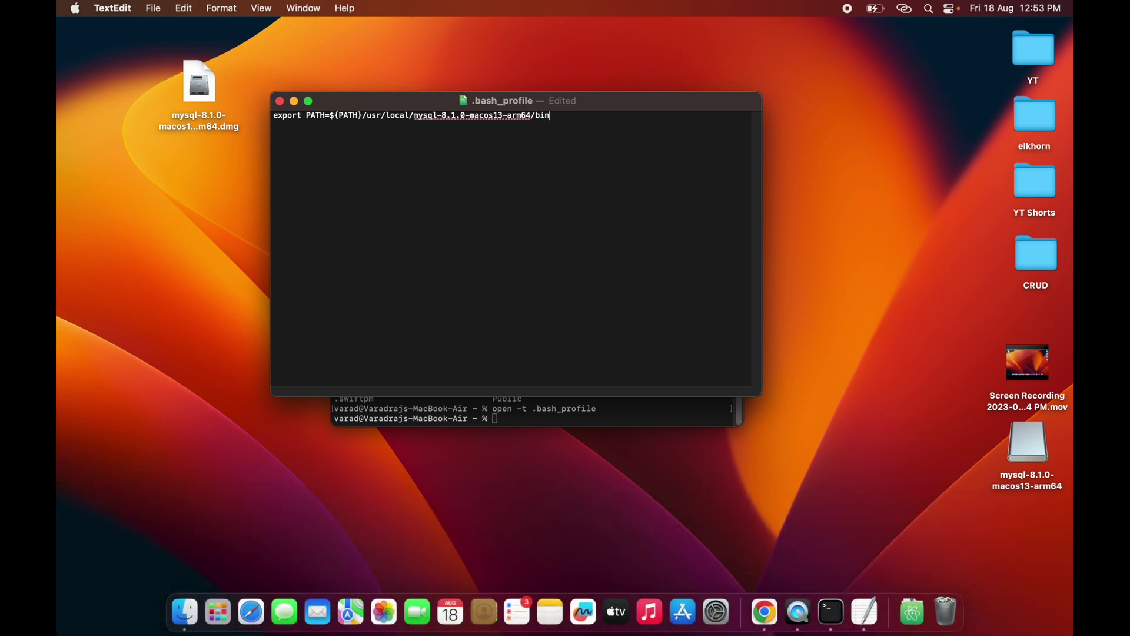
{"action": "key", "text": "super+s"}
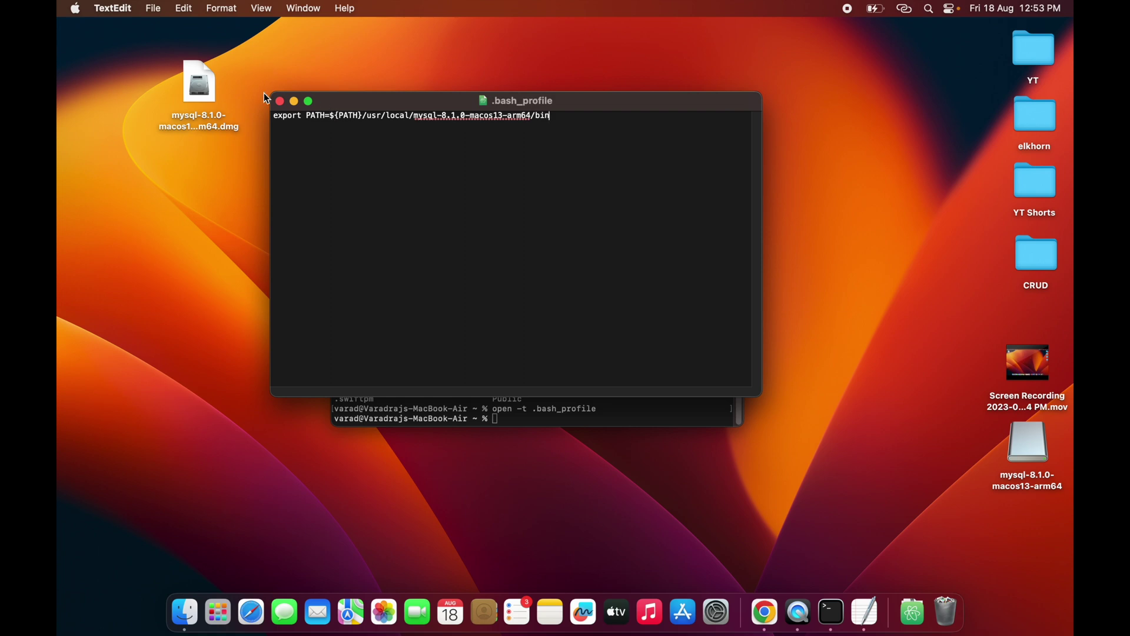
{"action": "left_click", "coordinate": [280, 102]}
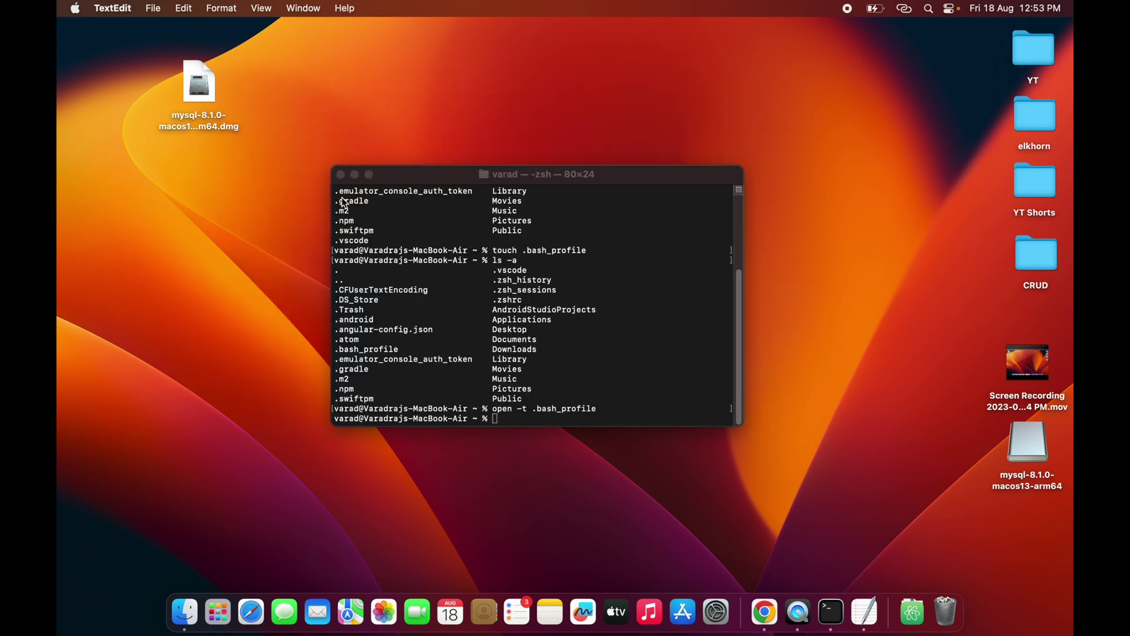
Close and fully quit Terminal from its Dock icon, then bring up Spotlight.
{"action": "left_click", "coordinate": [341, 176]}
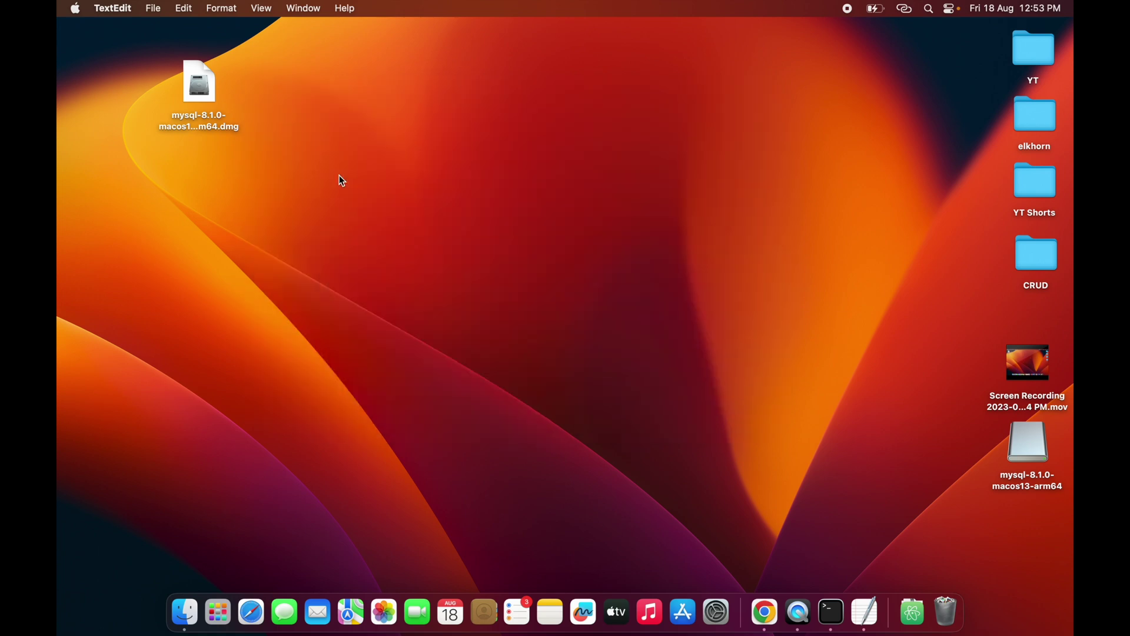
{"action": "right_click", "coordinate": [833, 622]}
{"action": "left_click", "coordinate": [833, 570]}
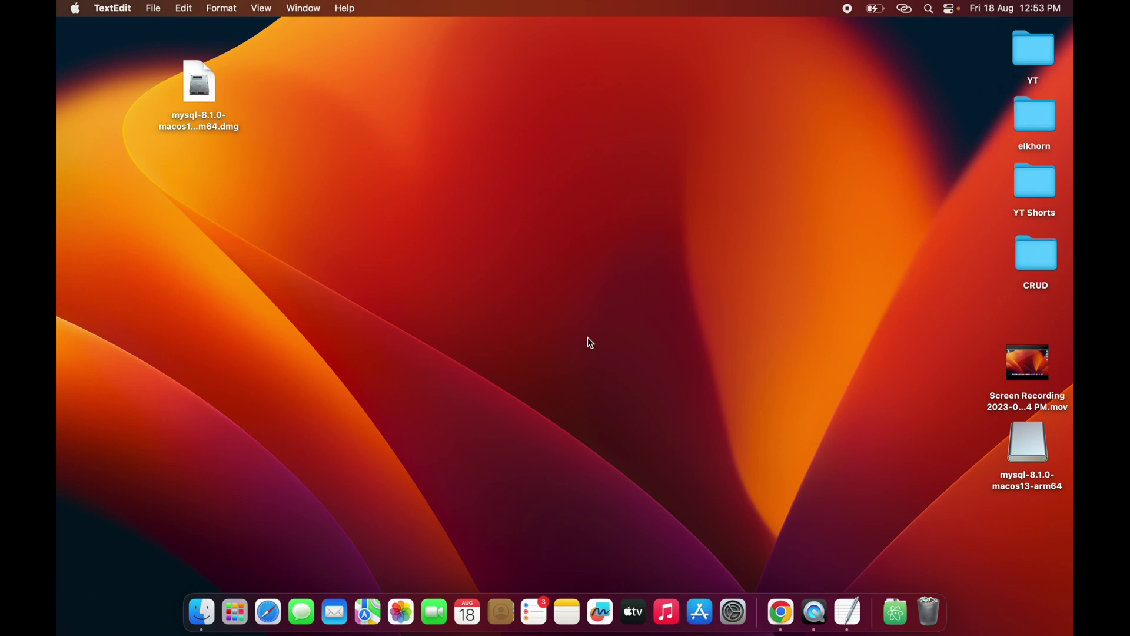
{"action": "key", "text": "super+space"}
Relaunch Terminal via Spotlight 'ter' and run mysql -u root -p, which reports command not found.
{"action": "type", "text": "ter"}
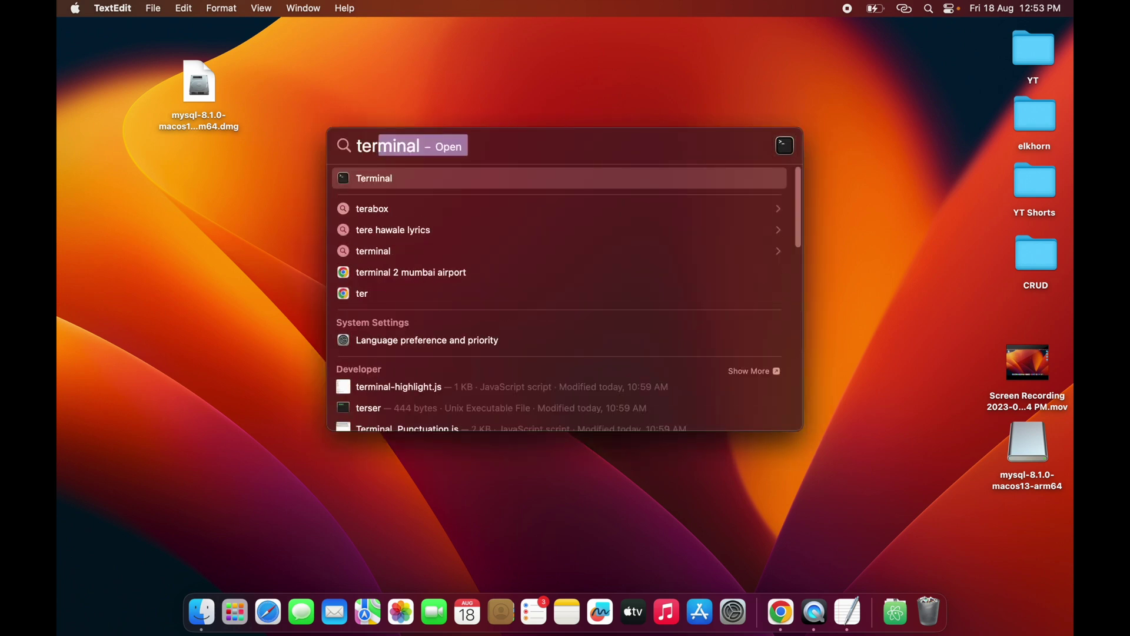
{"action": "key", "text": "Return"}
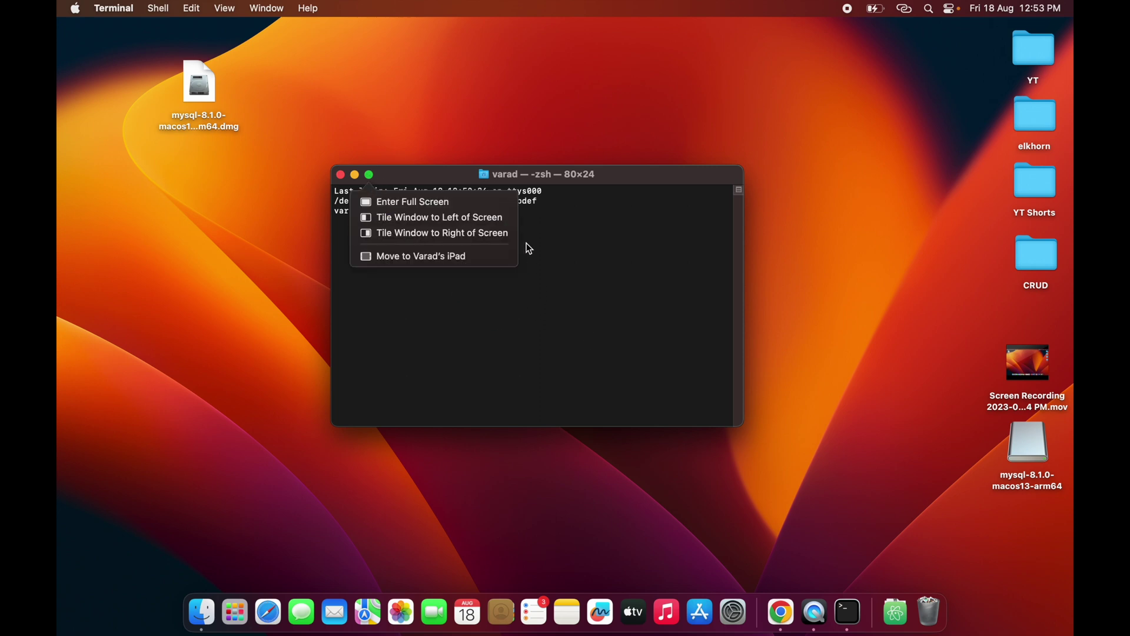
{"action": "type", "text": "mysq"}
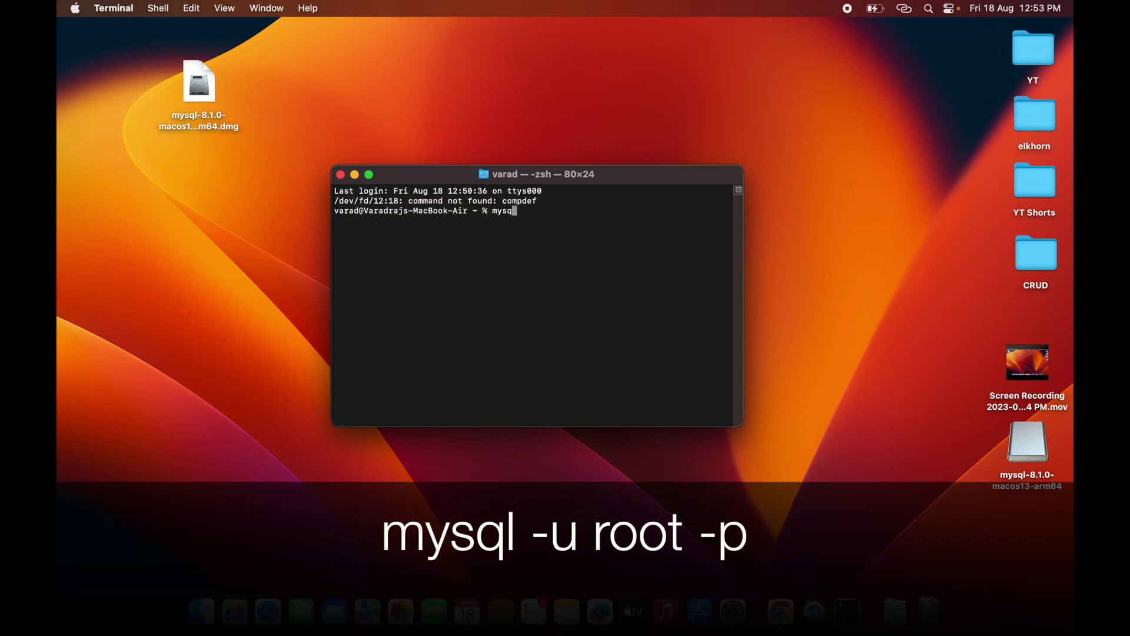
{"action": "type", "text": "l -u "}
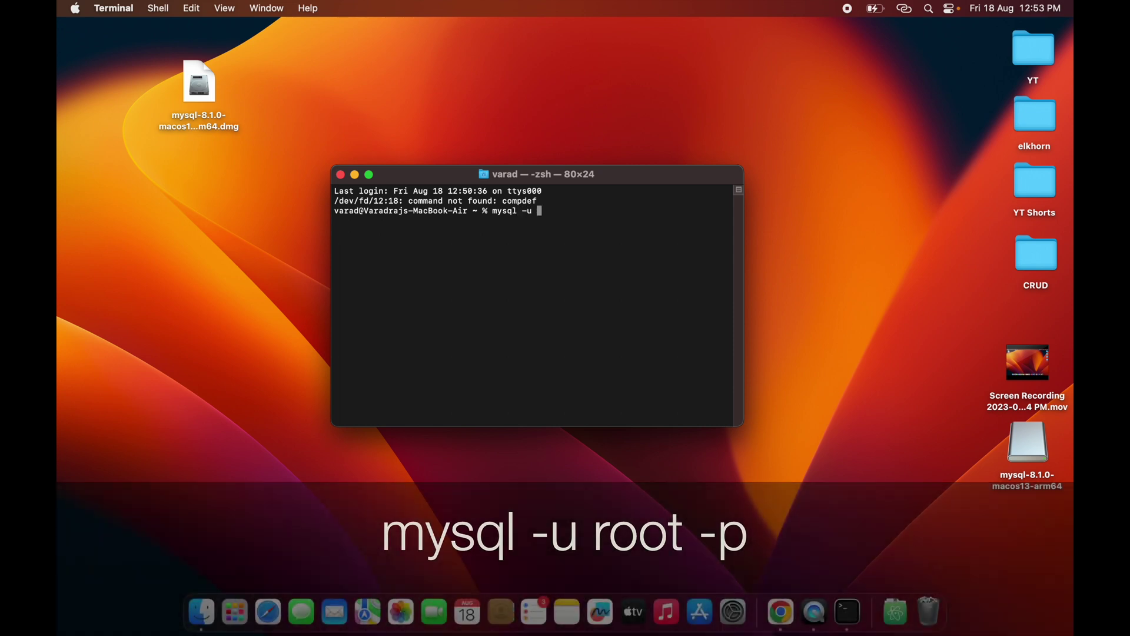
{"action": "type", "text": "root"}
{"action": "type", "text": "-p"}
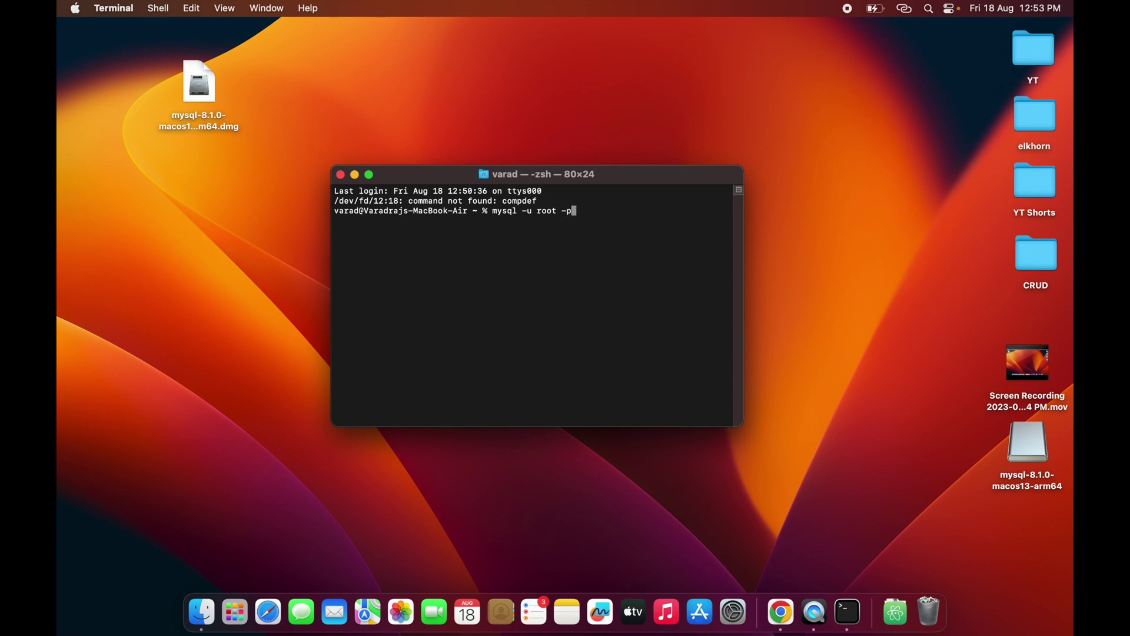
{"action": "key", "text": "Return"}
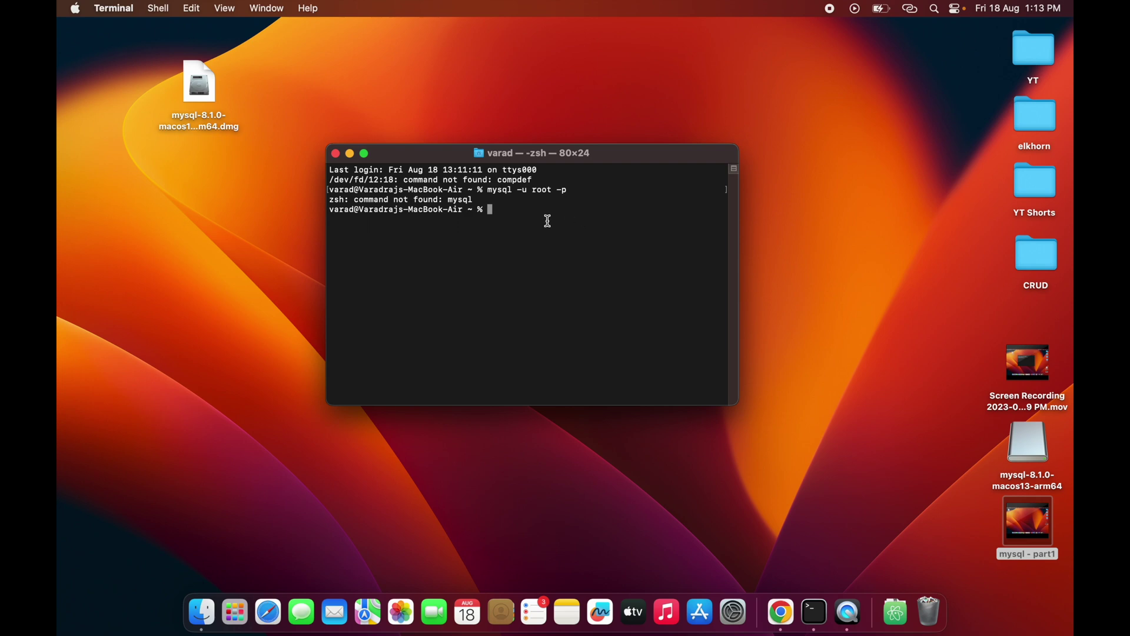
List hidden home files with ls -a and reopen .bash_profile using open with tab completion.
{"action": "type", "text": "ls -a"}
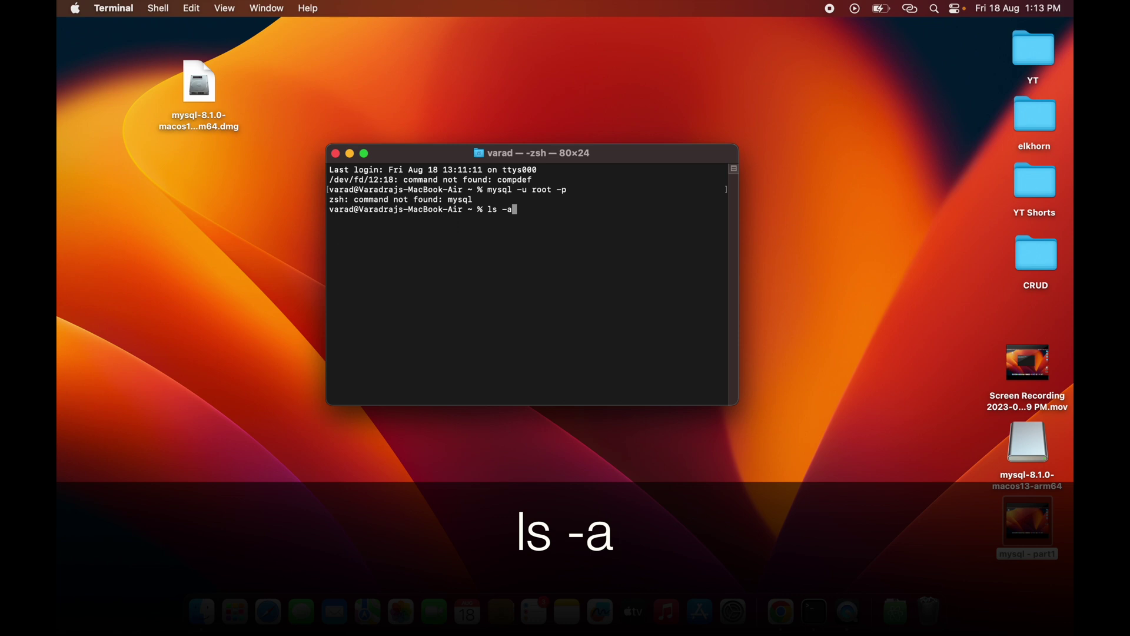
{"action": "key", "text": "Return"}
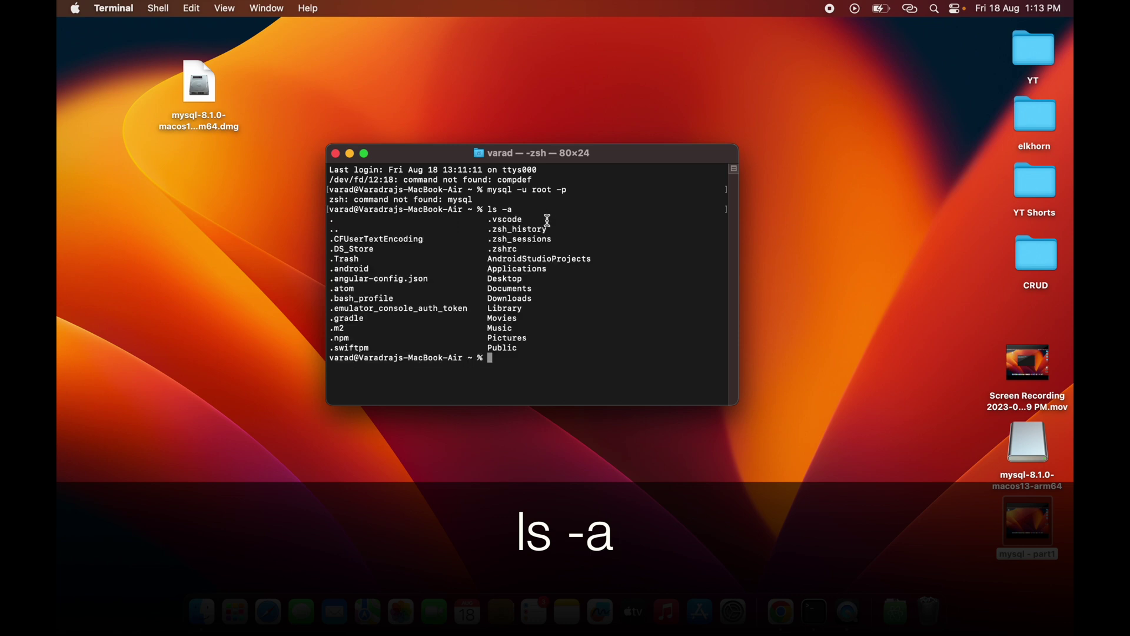
{"action": "type", "text": "op"}
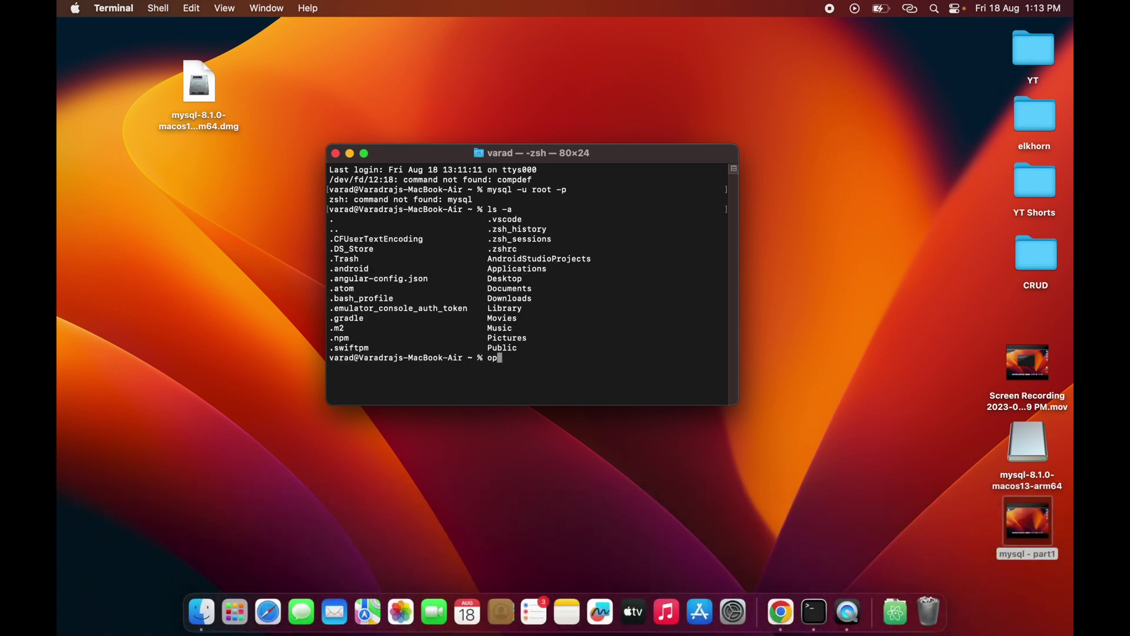
{"action": "type", "text": "en .bas"}
{"action": "key", "text": "Tab"}
{"action": "key", "text": "Return"}
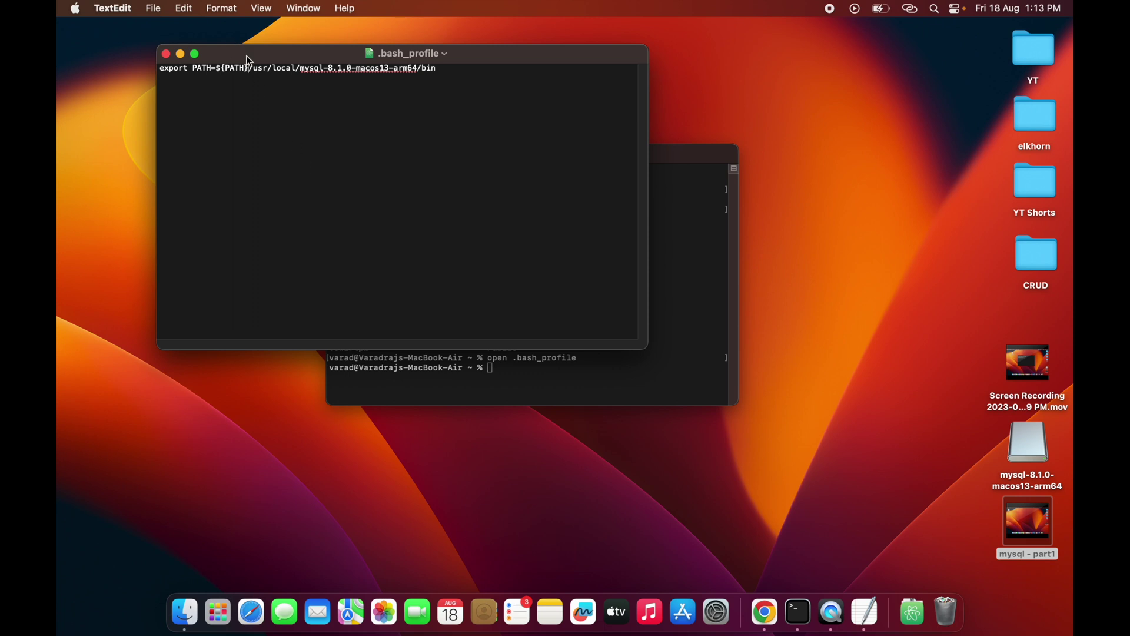
Insert a colon after ${PATH} in the .bash_profile export line, then save and close it.
{"action": "left_click_drag", "start_coordinate": [246, 55], "coordinate": [403, 152]}
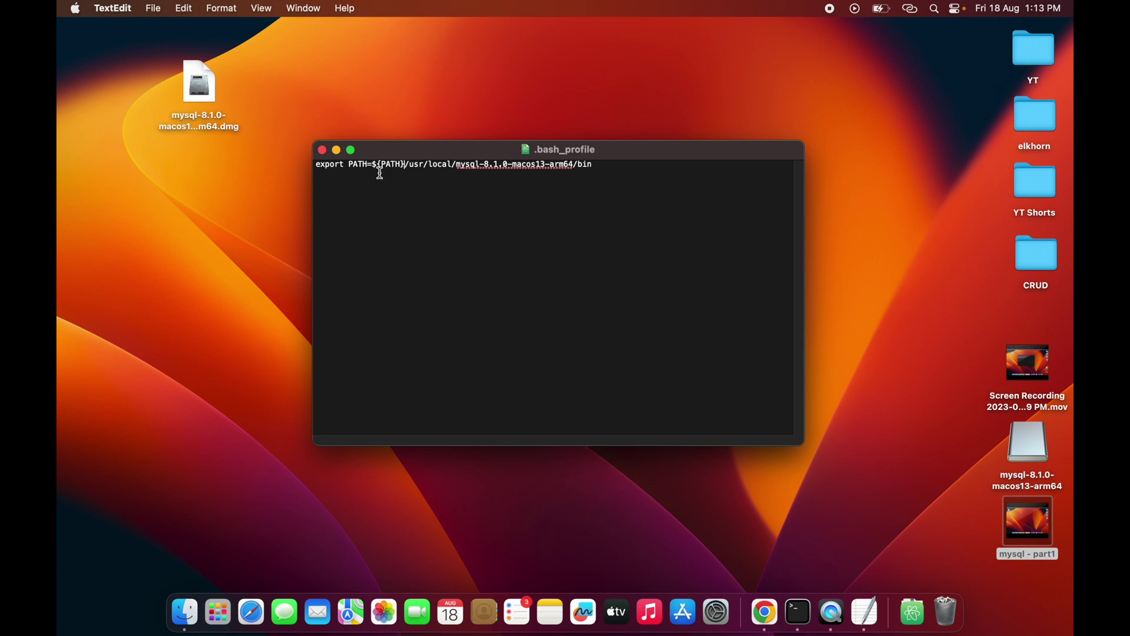
{"action": "left_click", "coordinate": [407, 166]}
{"action": "type", "text": ":"}
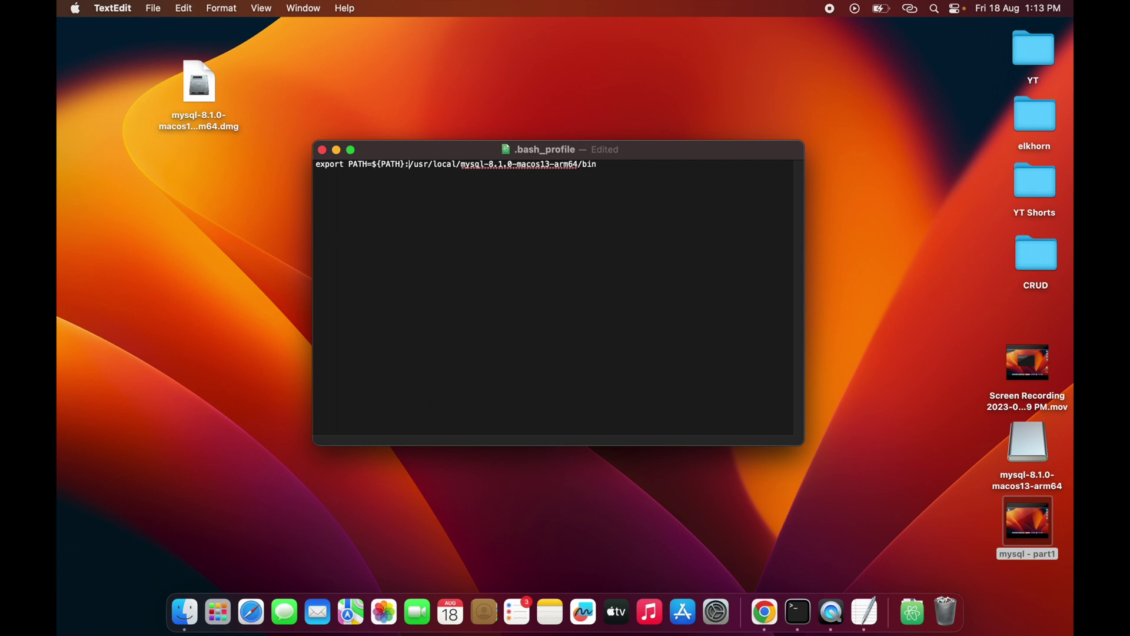
{"action": "key", "text": "super+a"}
{"action": "key", "text": "super+c"}
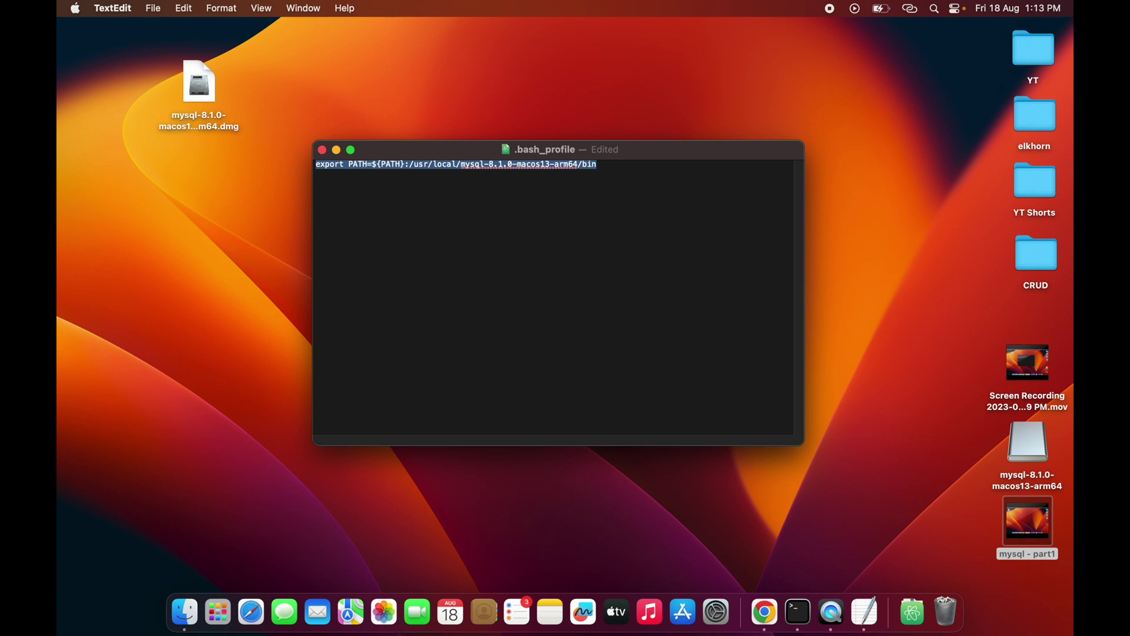
{"action": "key", "text": "super+s"}
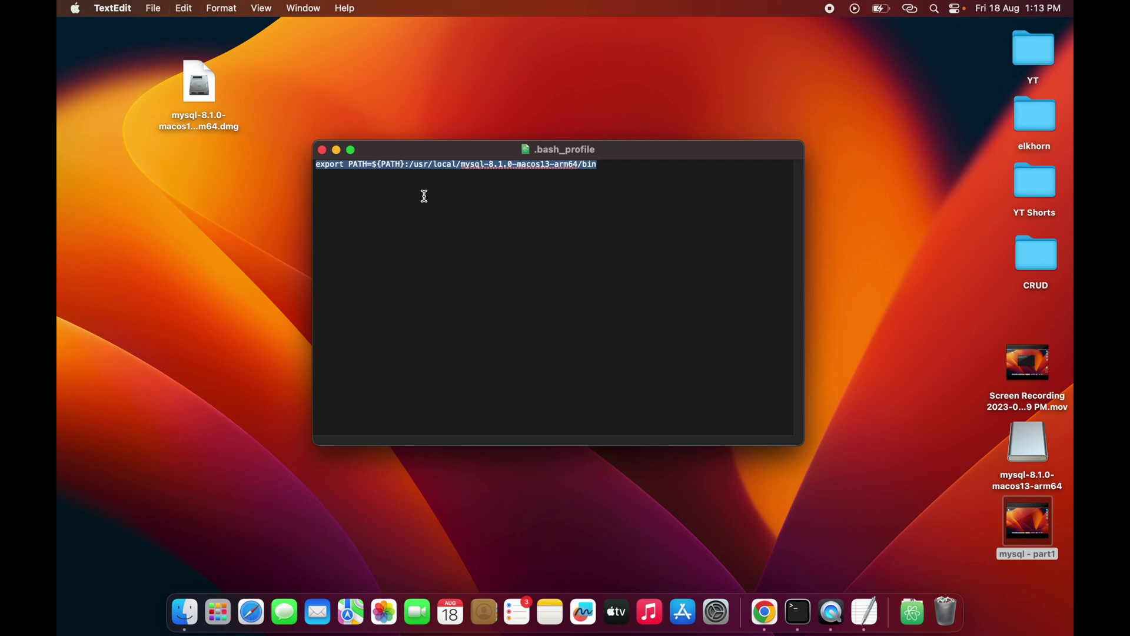
{"action": "left_click", "coordinate": [323, 150]}
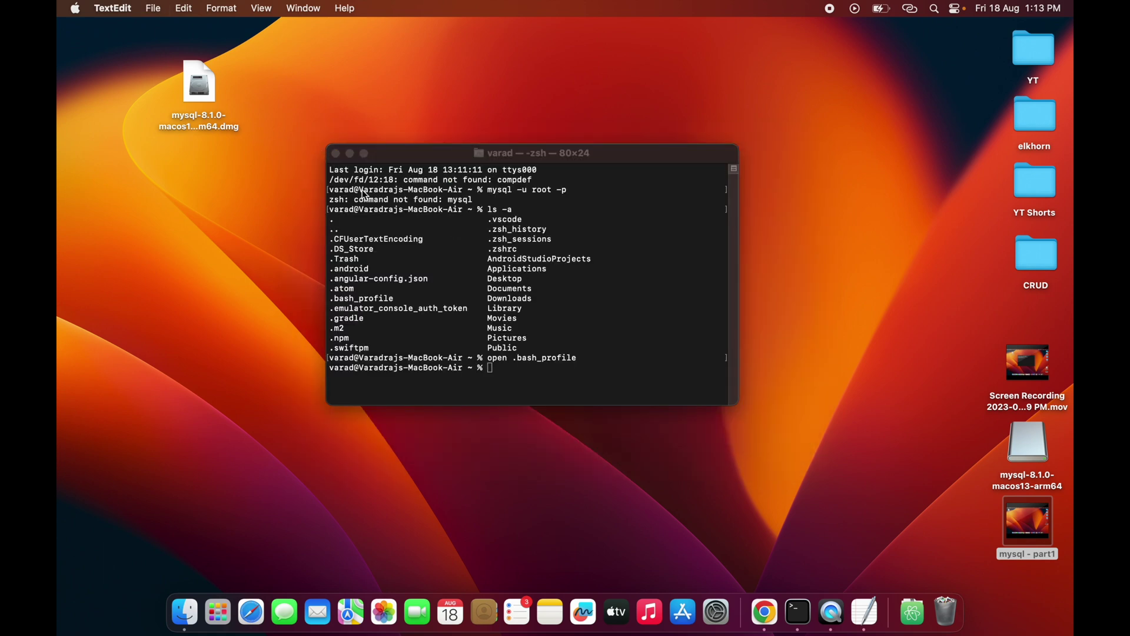
Open .zshrc with open .zshrc, paste the MySQL PATH export line at the top, save and close.
{"action": "left_click", "coordinate": [505, 372]}
{"action": "type", "text": "open "}
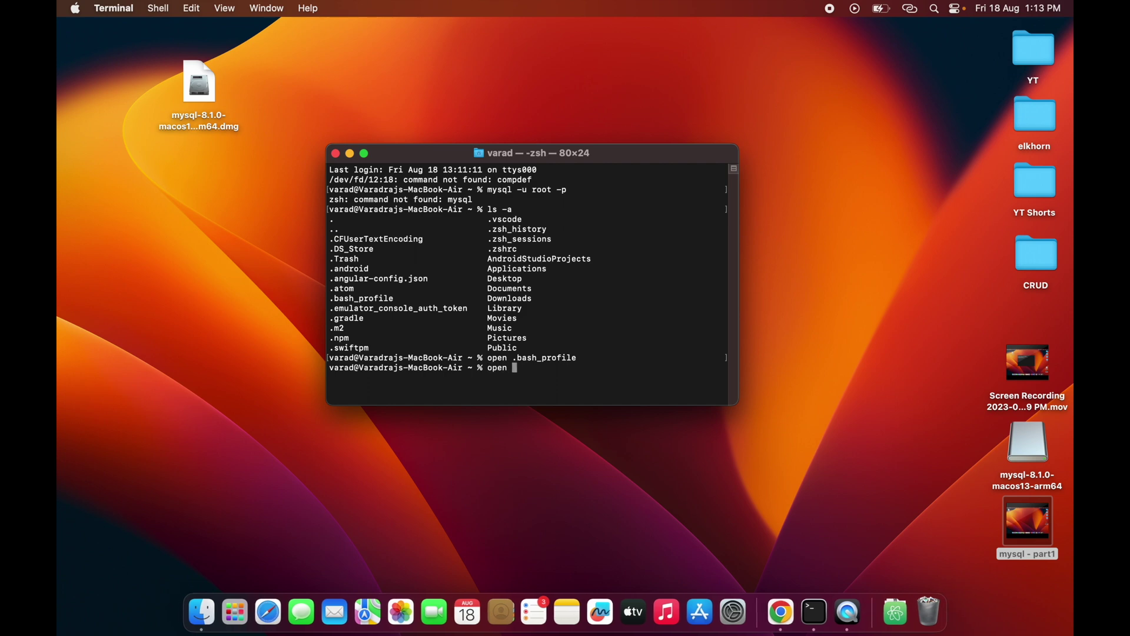
{"action": "type", "text": ".zshrc"}
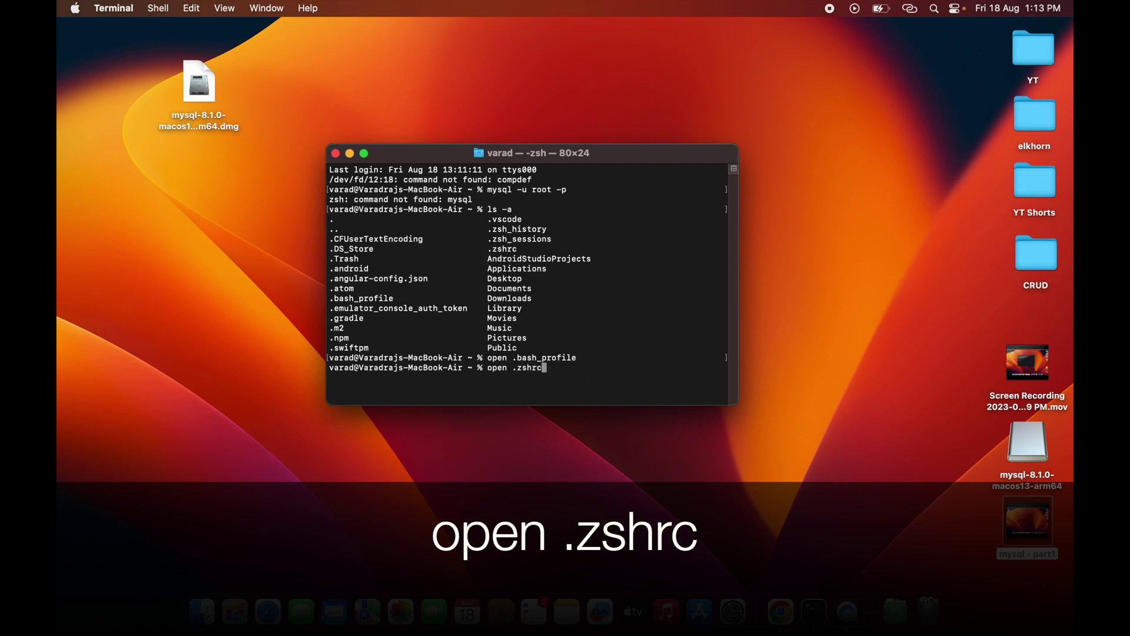
{"action": "key", "text": "Return"}
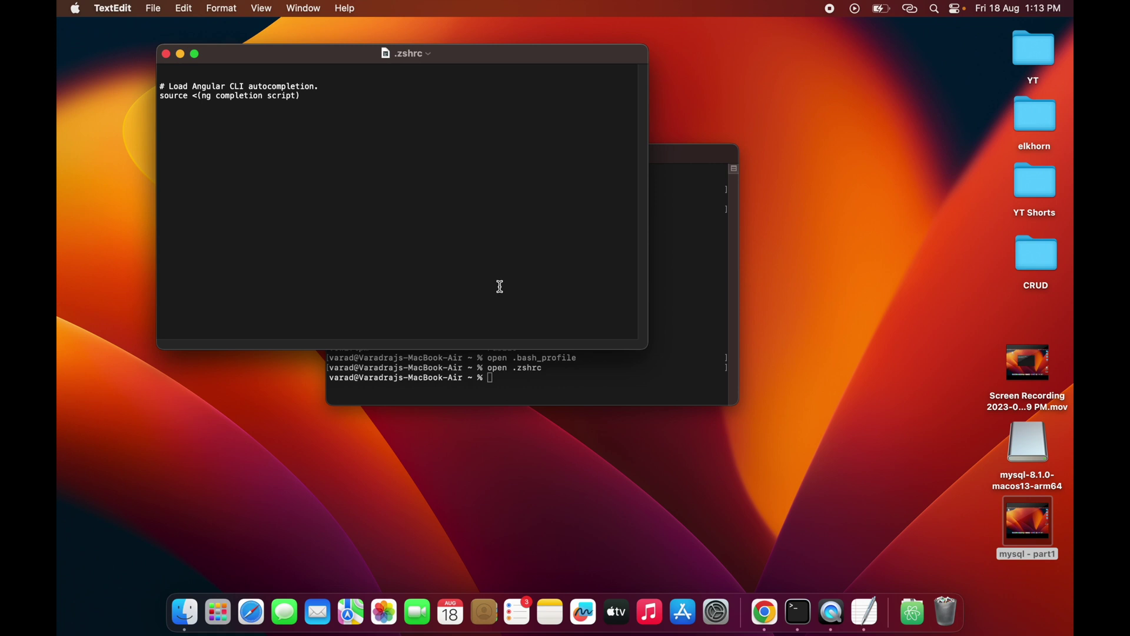
{"action": "key", "text": "super+v"}
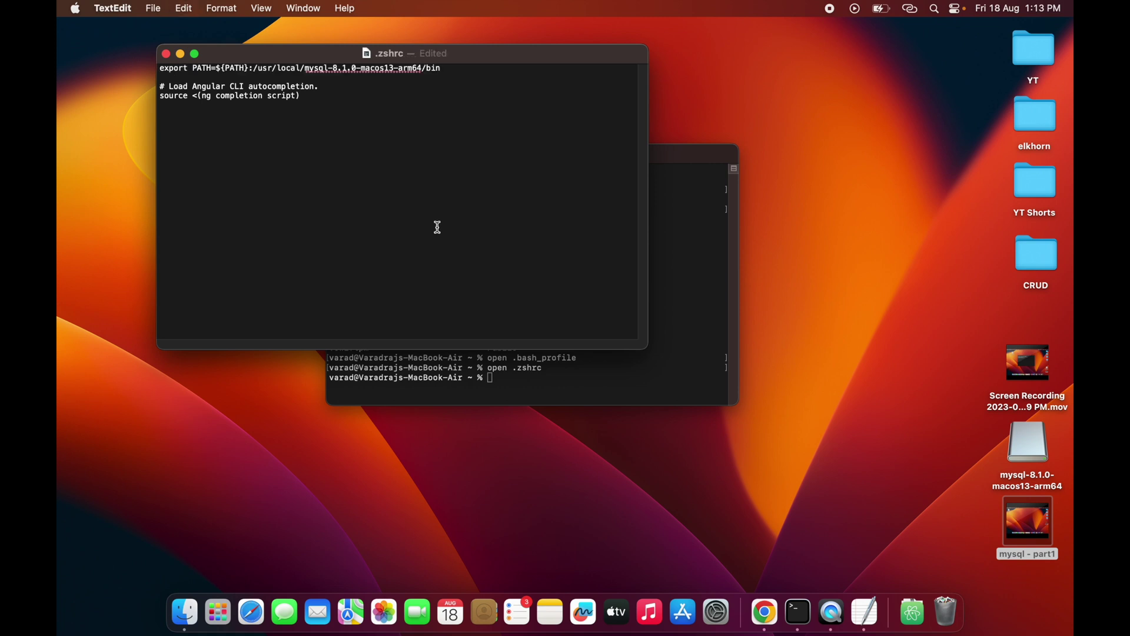
{"action": "key", "text": "super+s"}
{"action": "left_click", "coordinate": [166, 53]}
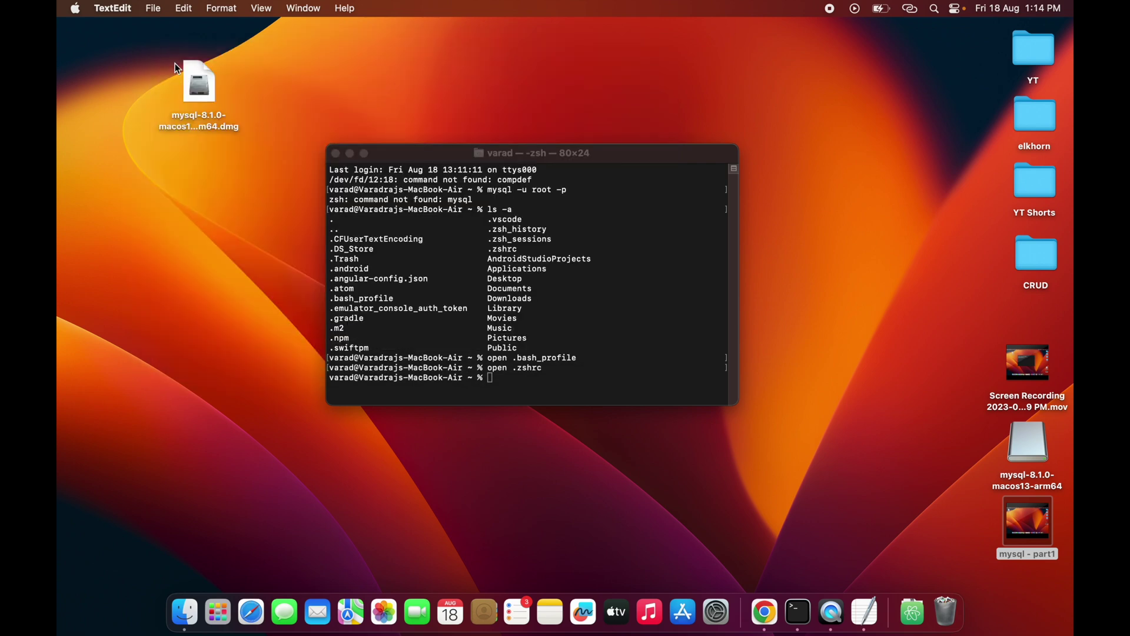
Close the Terminal window and quit Terminal from the Dock.
{"action": "left_click", "coordinate": [337, 155]}
{"action": "right_click", "coordinate": [800, 612]}
{"action": "left_click", "coordinate": [804, 569]}
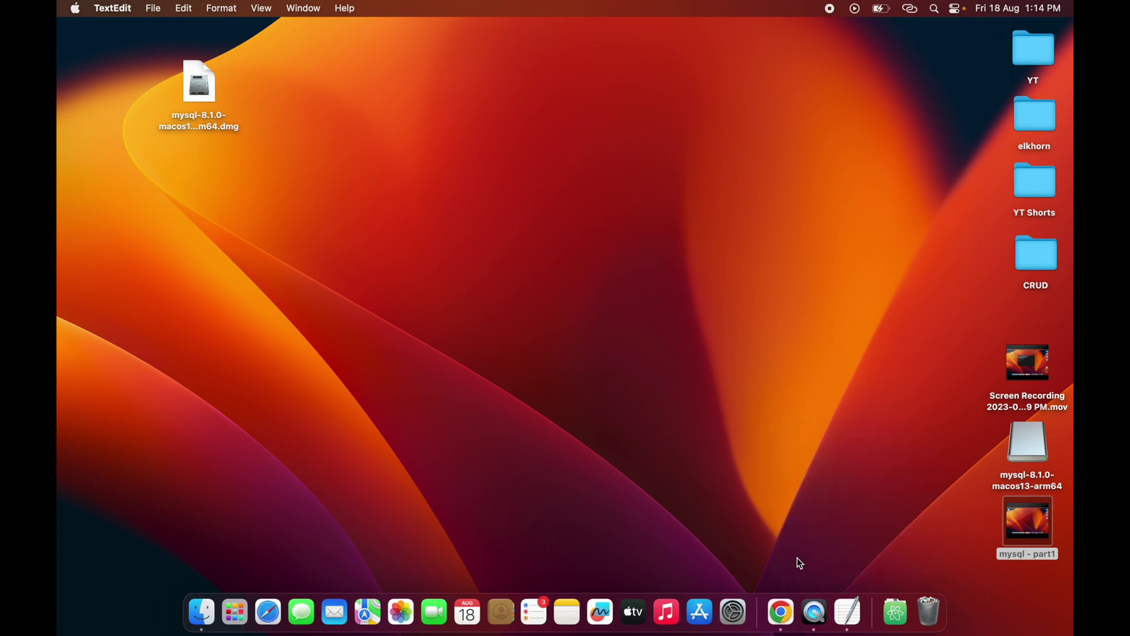
Relaunch Terminal via Spotlight 'term' and start mysql -u root -p.
{"action": "key", "text": "super+space"}
{"action": "type", "text": "term"}
{"action": "key", "text": "Return"}
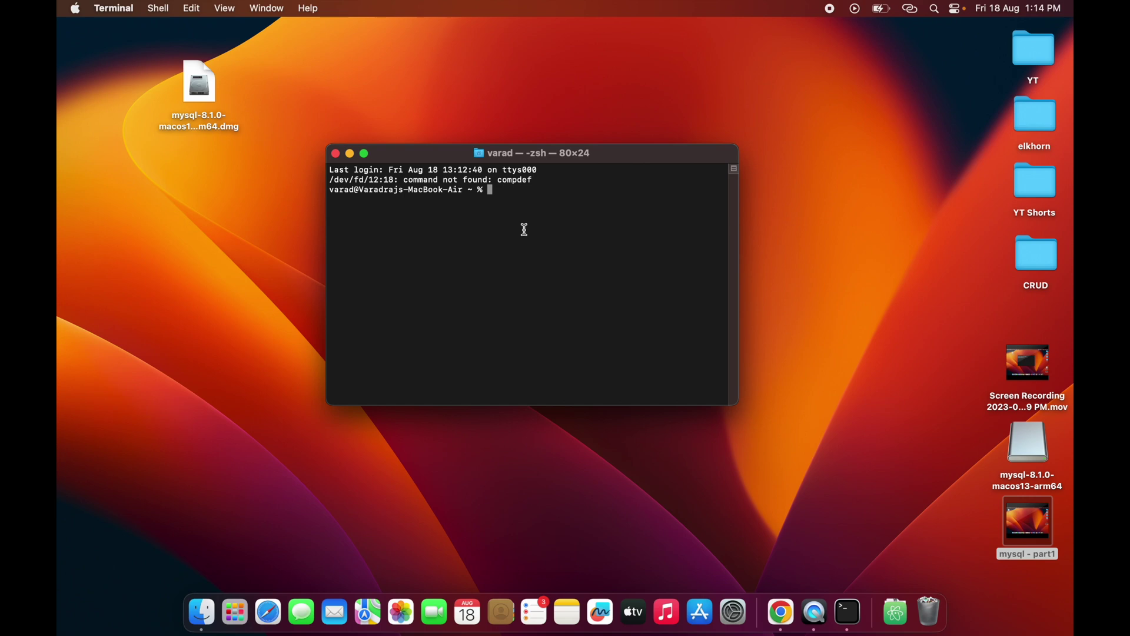
{"action": "type", "text": "mysql "}
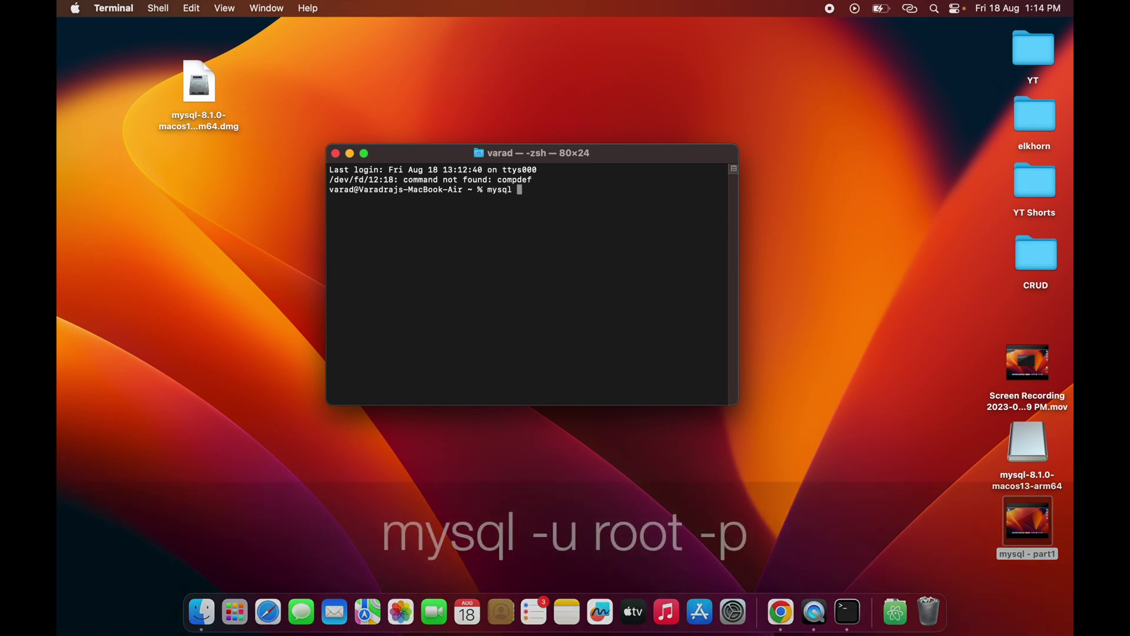
{"action": "type", "text": "-u root -p"}
{"action": "key", "text": "Return"}
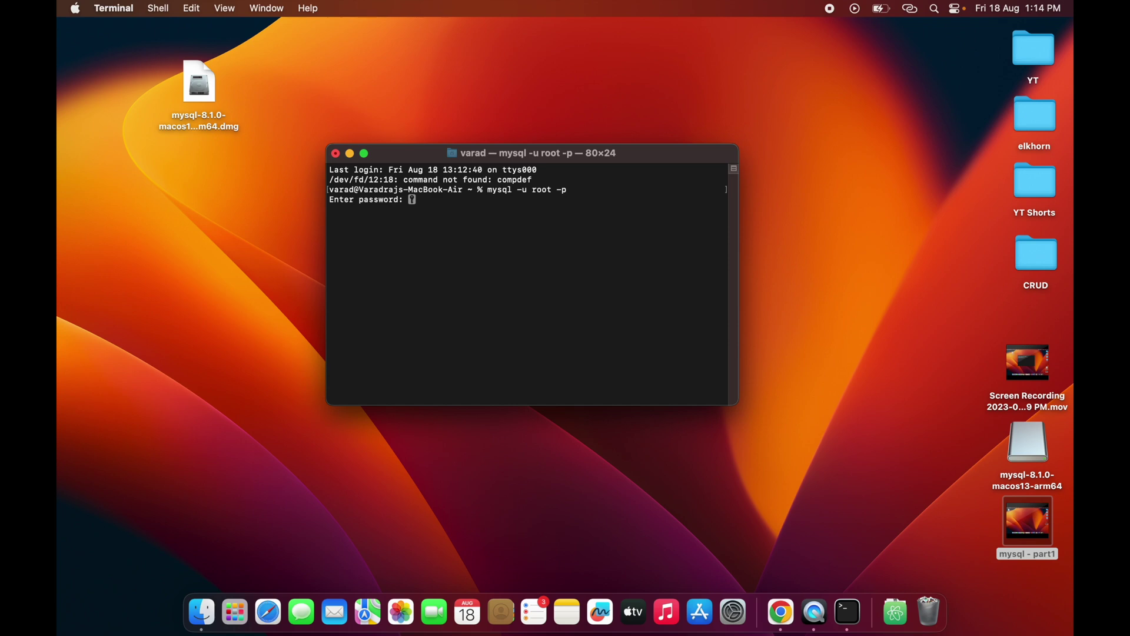
Enter the root password, rerunning the login after an access-denied error to reach the mysql> prompt.
{"action": "key", "text": "Return"}
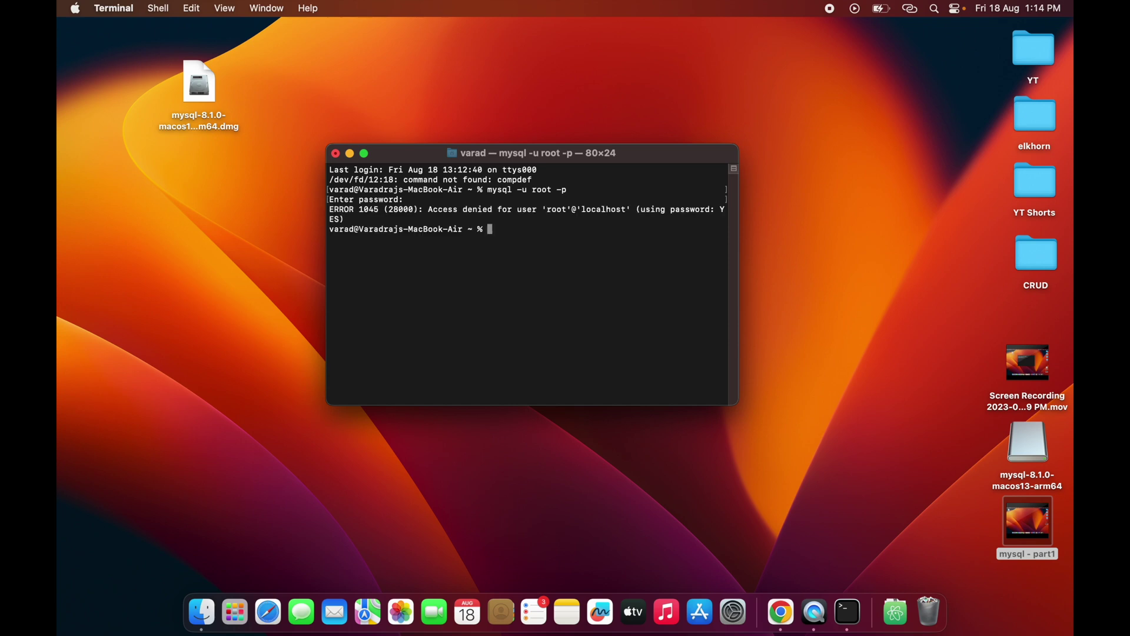
{"action": "key", "text": "Up"}
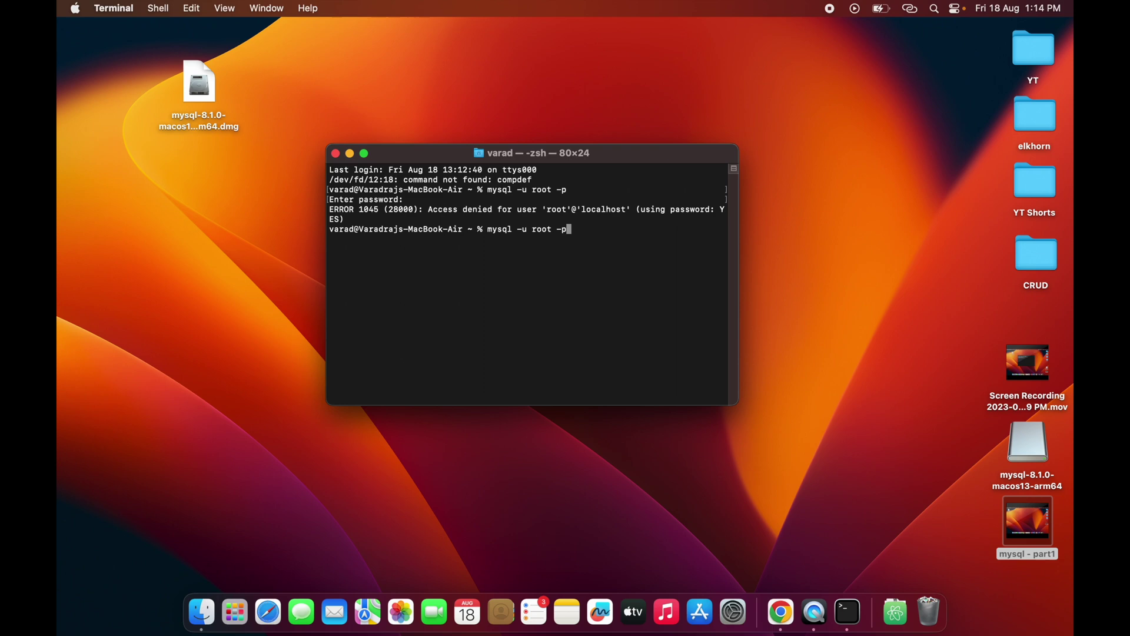
{"action": "key", "text": "Return"}
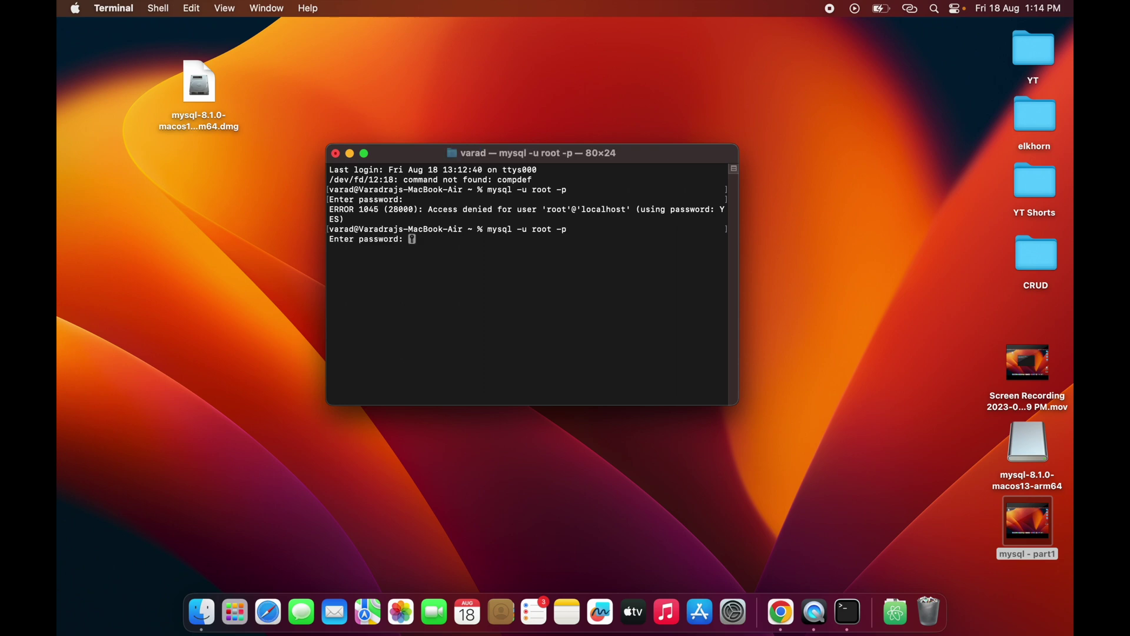
{"action": "key", "text": "Return"}
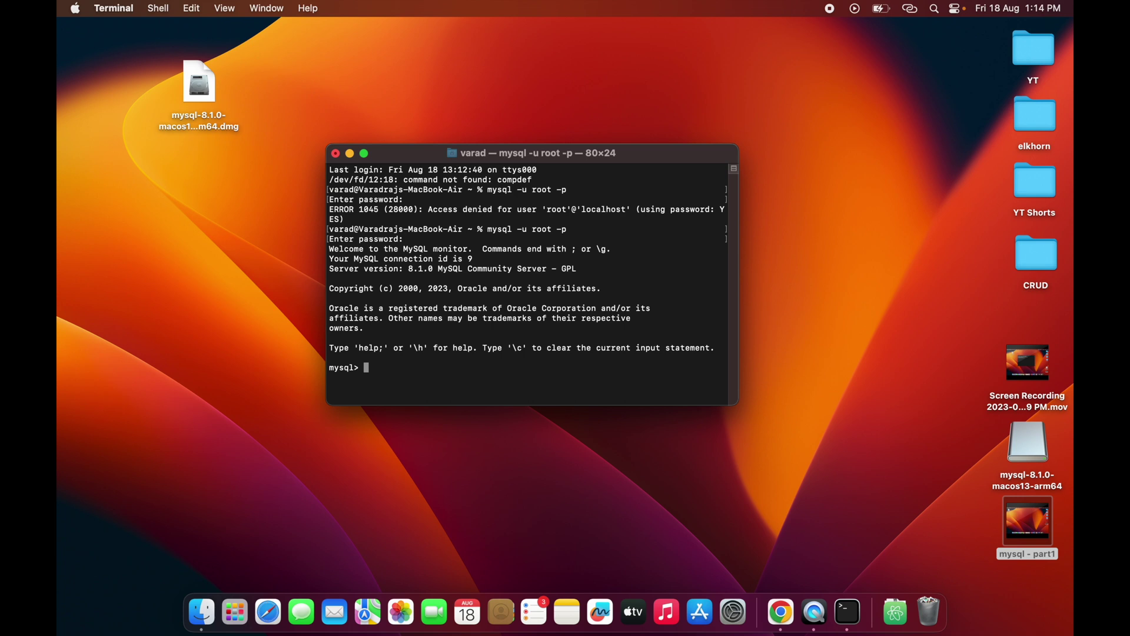
Correct the misspelled command to 'show databases;' and highlight the four listed default databases.
{"action": "type", "text": "show databses;"}
{"action": "key", "text": "Return"}
{"action": "key", "text": "Up"}
{"action": "key", "text": "Left"}
{"action": "key", "text": "BackSpace"}
{"action": "key", "text": "Return"}
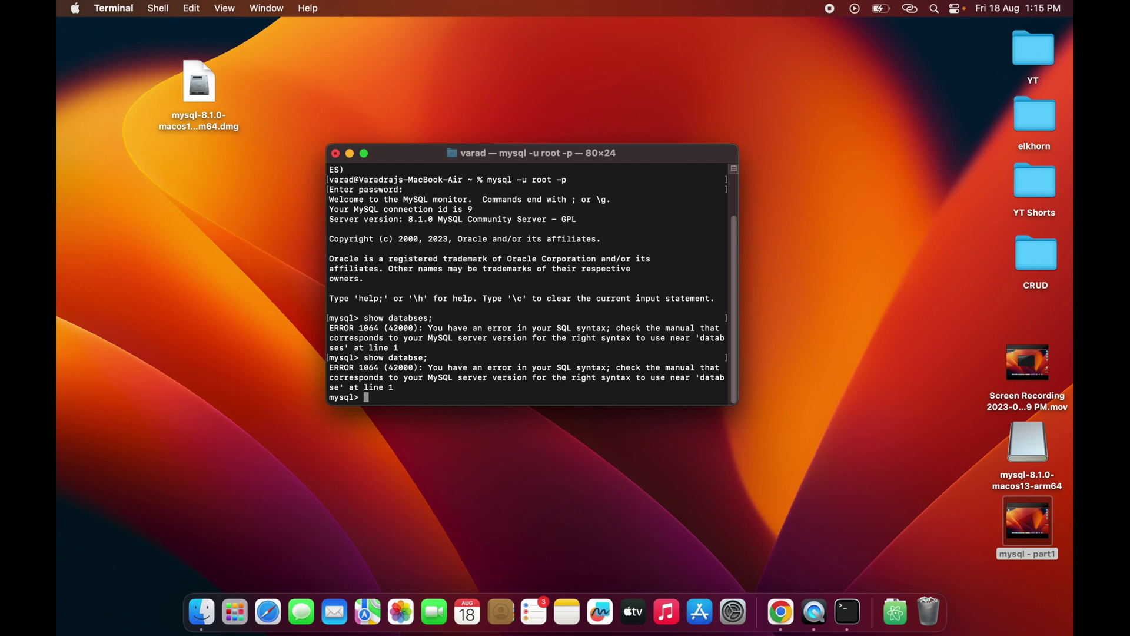
{"action": "key", "text": "Up"}
{"action": "key", "text": "Up"}
{"action": "key", "text": "Left"}
{"action": "key", "text": "Left"}
{"action": "key", "text": "Left"}
{"action": "key", "text": "Left"}
{"action": "type", "text": "a"}
{"action": "key", "text": "Return"}
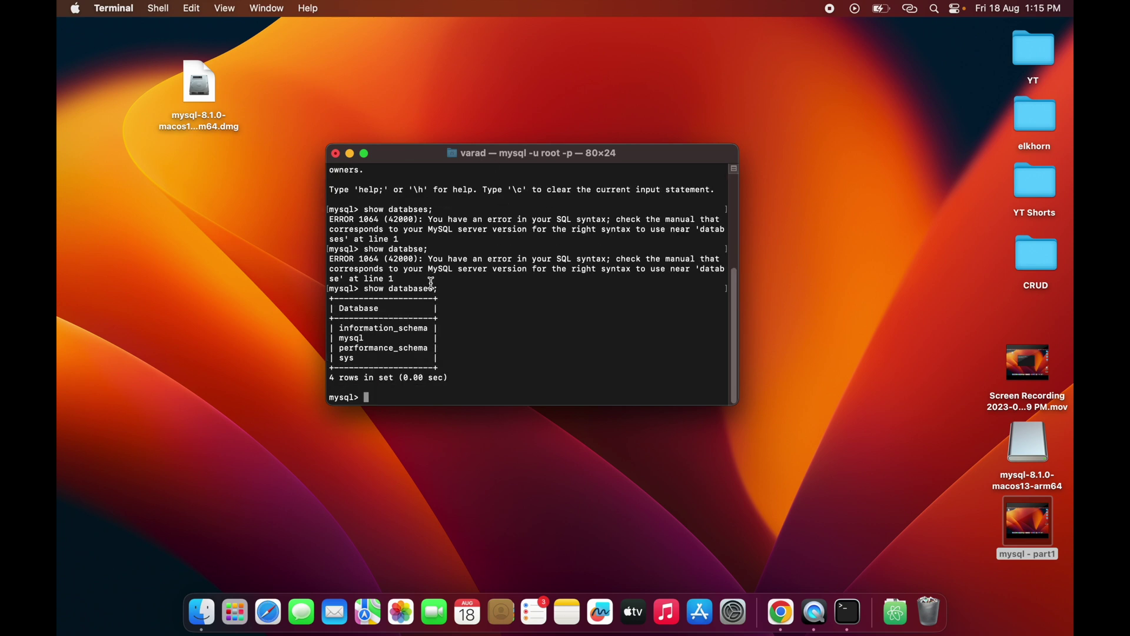
{"action": "left_click_drag", "start_coordinate": [340, 328], "coordinate": [368, 359]}
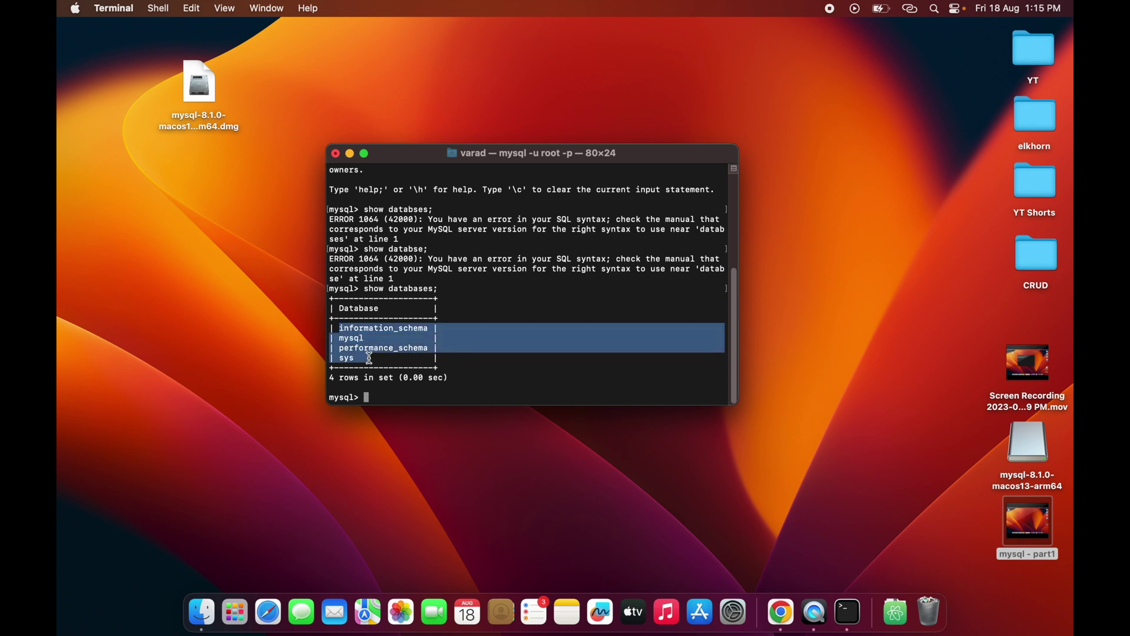